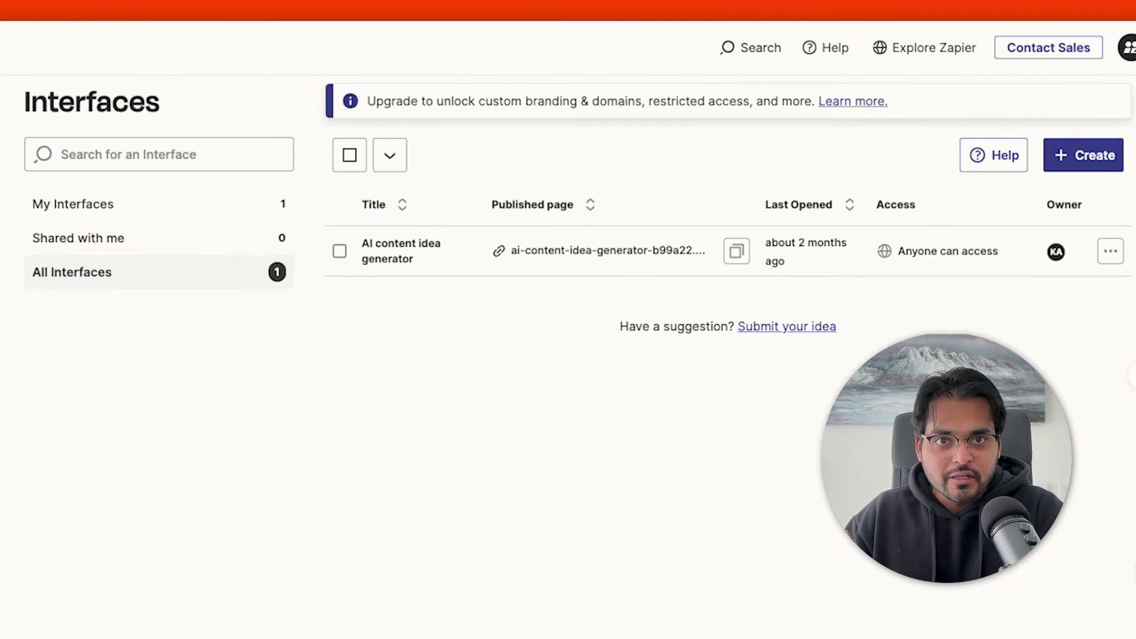
Create a new Form interface and browse the form templates, such as Get in Touch and Invoice Form.
click(1078, 155)
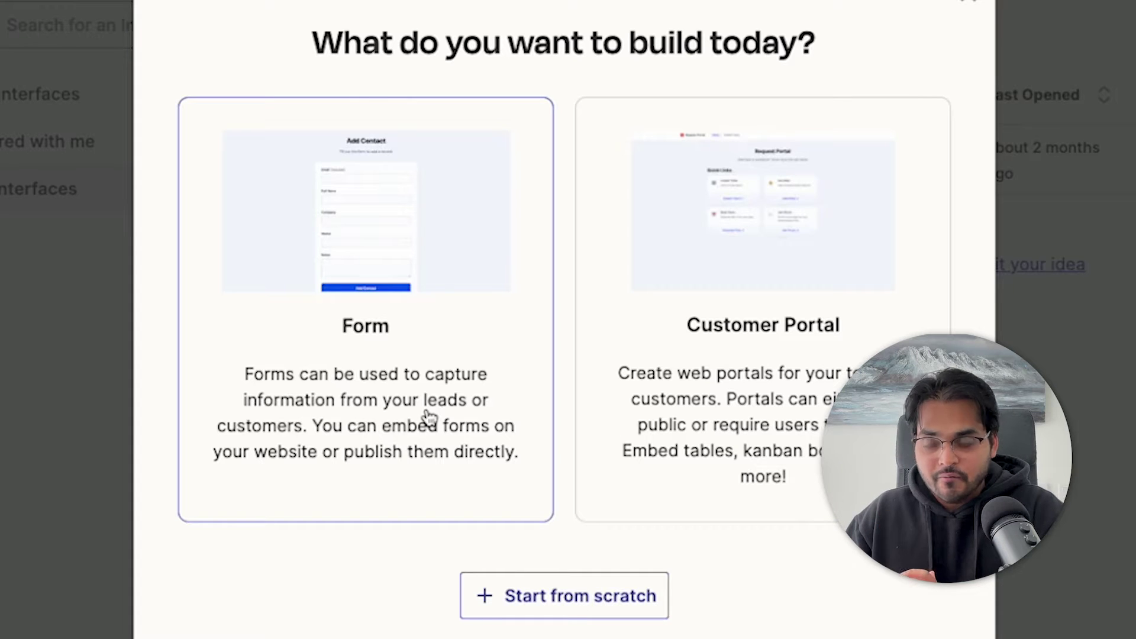
click(429, 417)
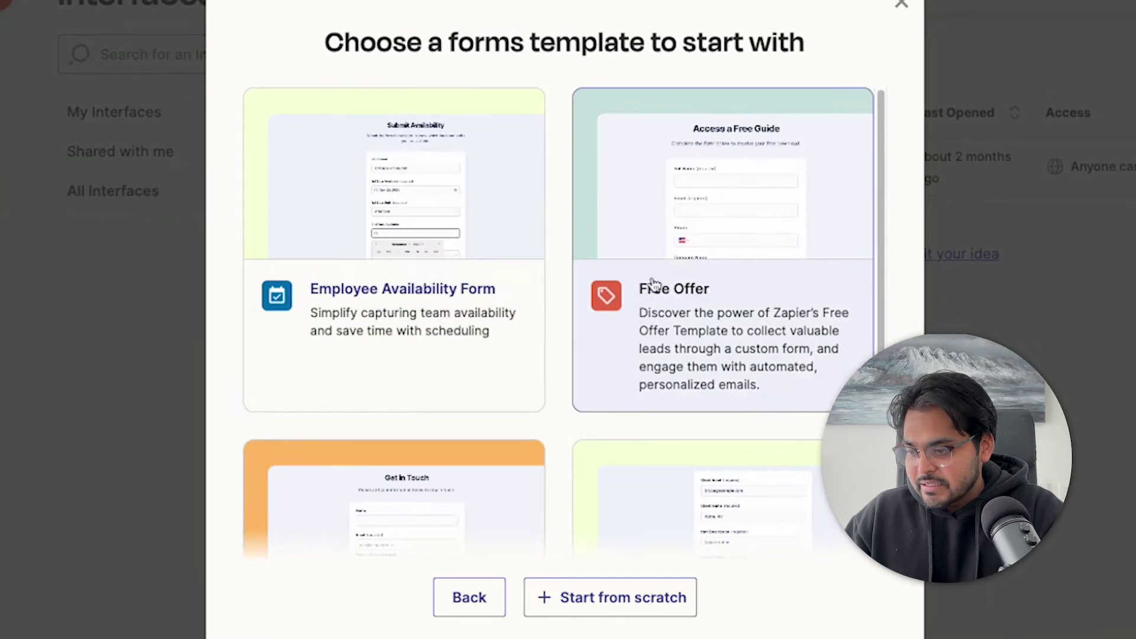
scroll(712, 272, down, 3)
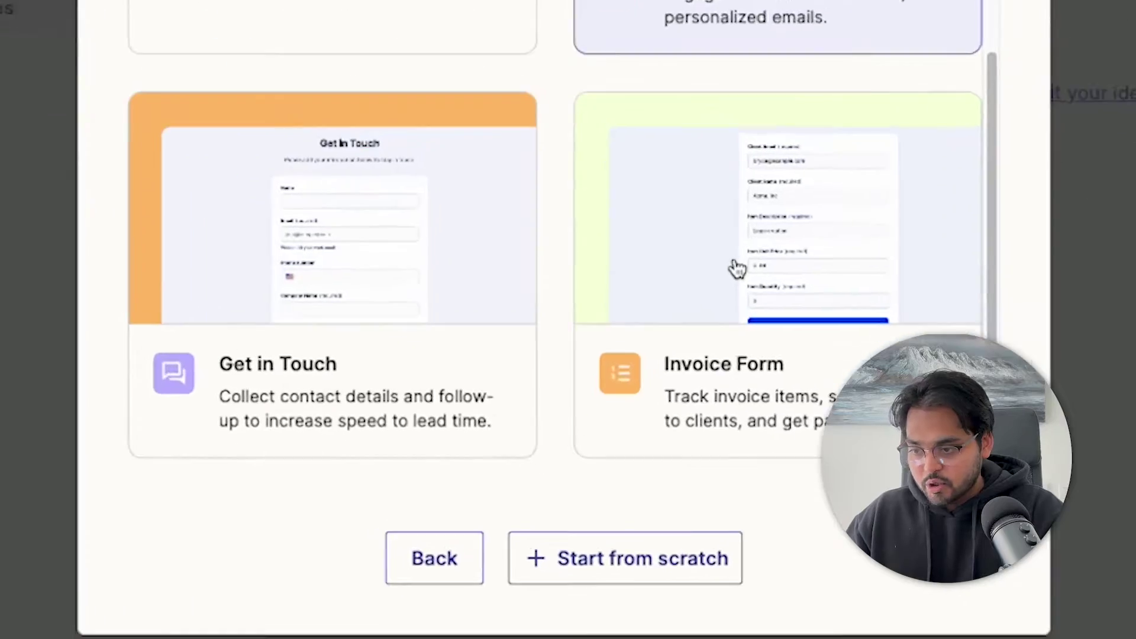
scroll(474, 224, up, 3)
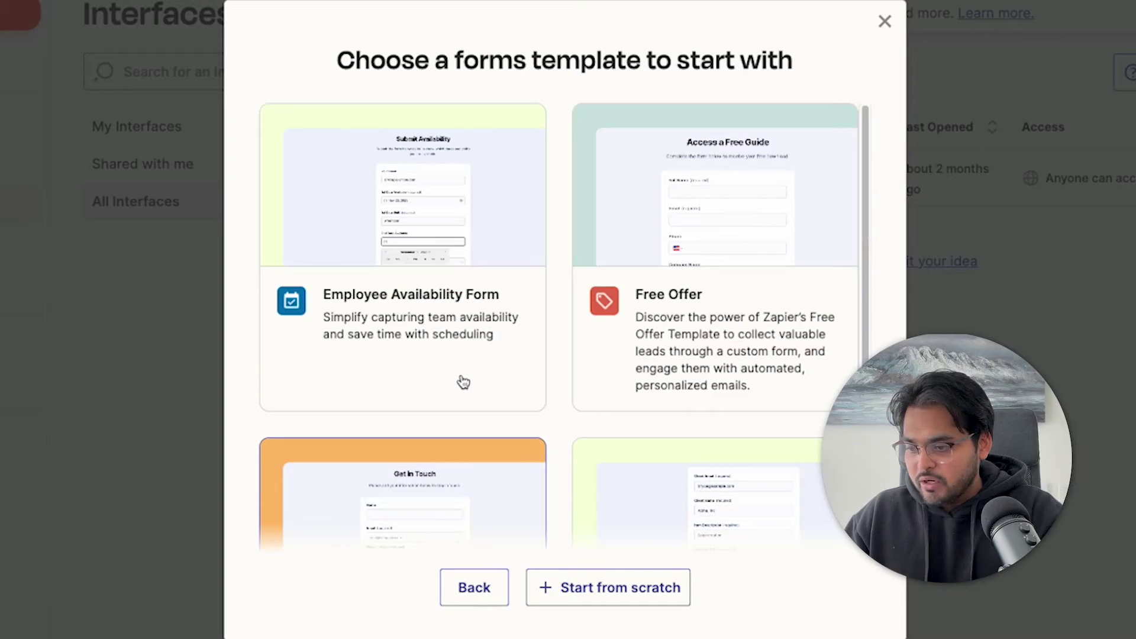
Build the form from the Get in Touch template with Name, Email, Phone number, Company Name and Role fields.
scroll(460, 382, down, 3)
click(460, 386)
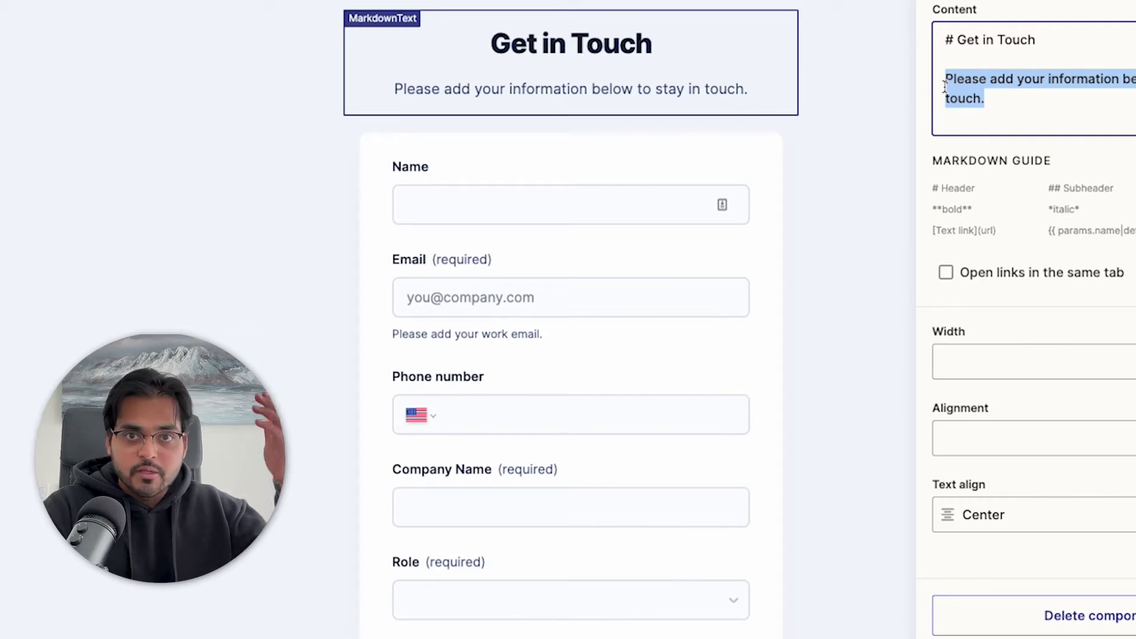
click(1047, 38)
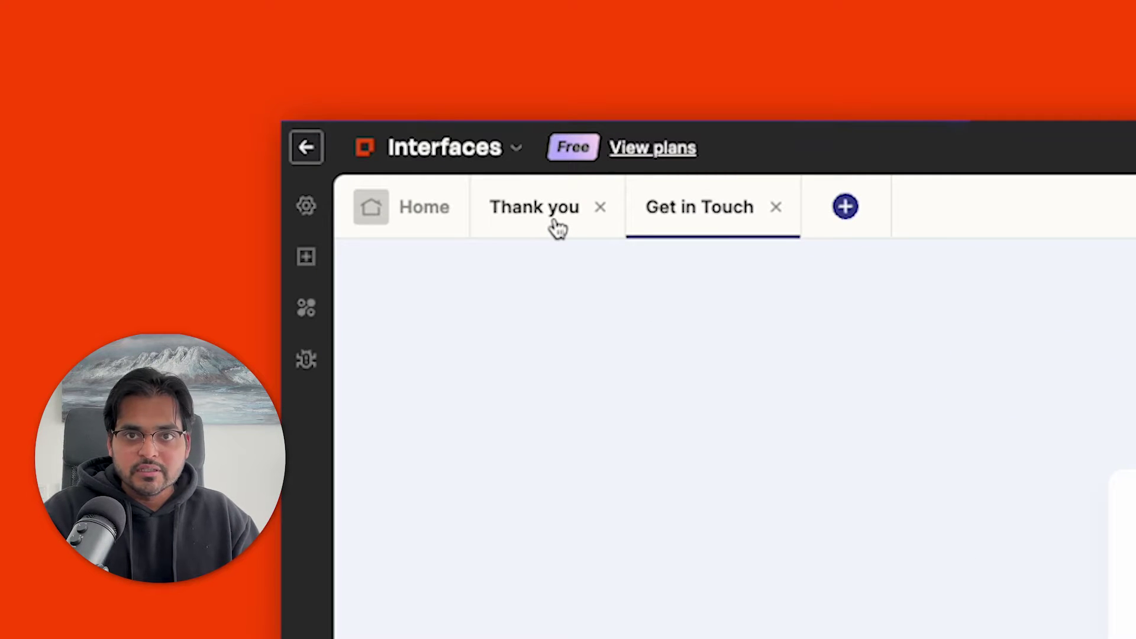
click(556, 228)
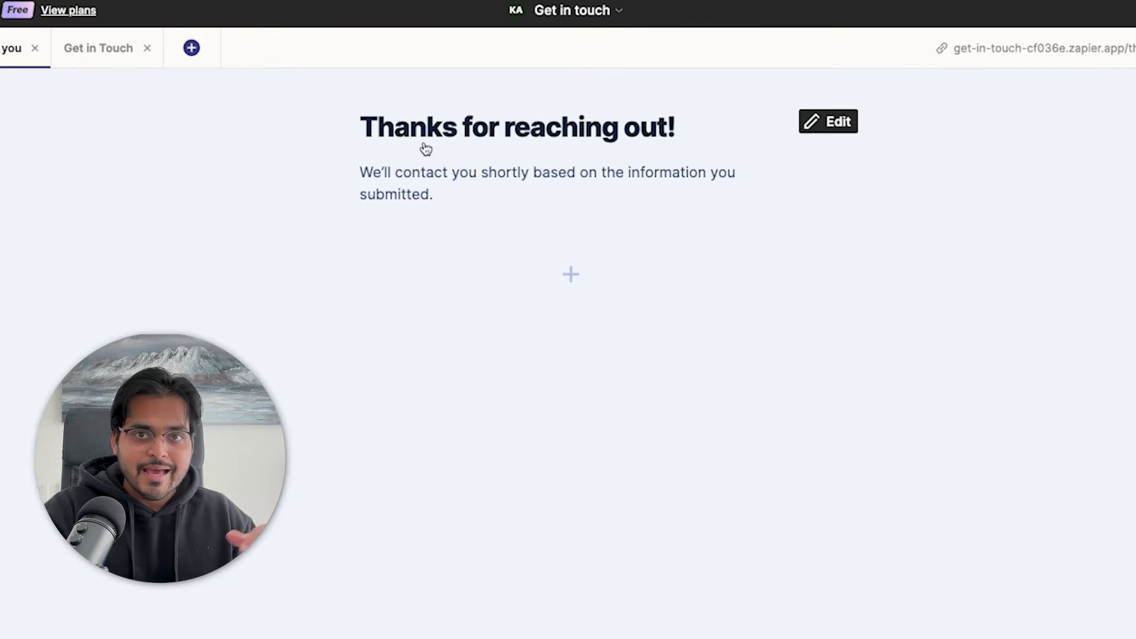
click(428, 184)
click(98, 48)
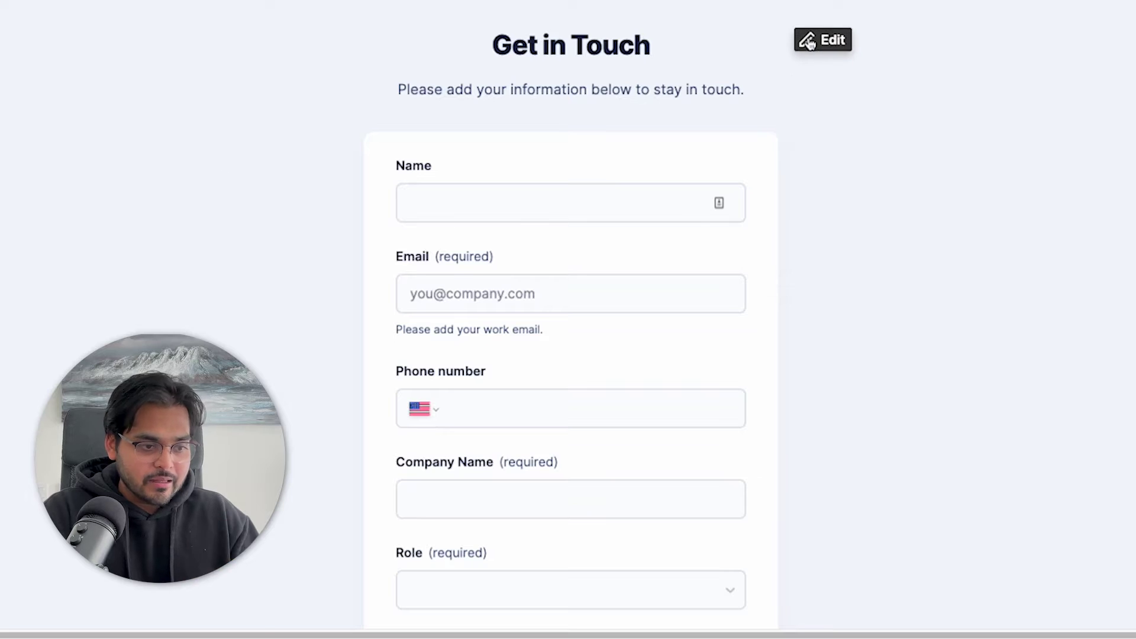
click(810, 38)
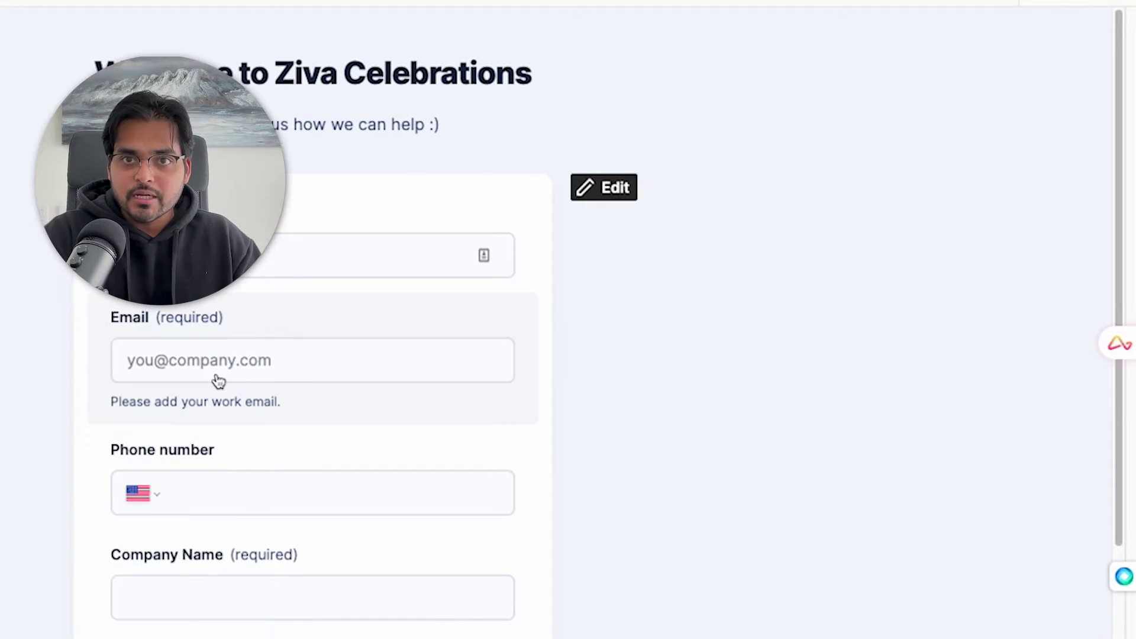
Review the Email and Name field settings on the form.
click(109, 430)
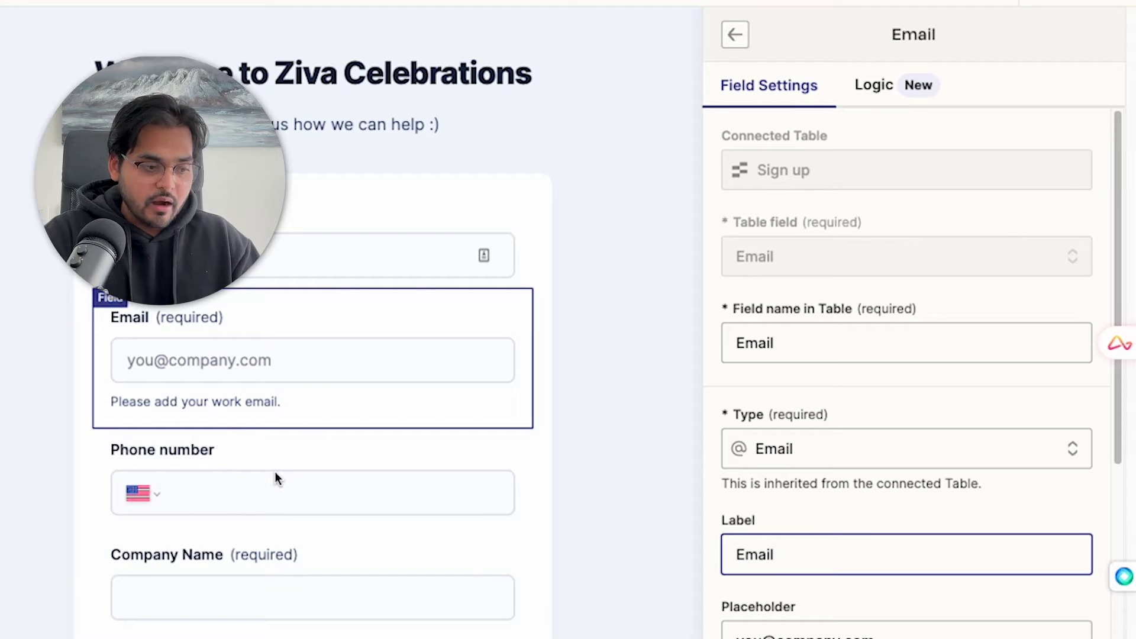
key(Escape)
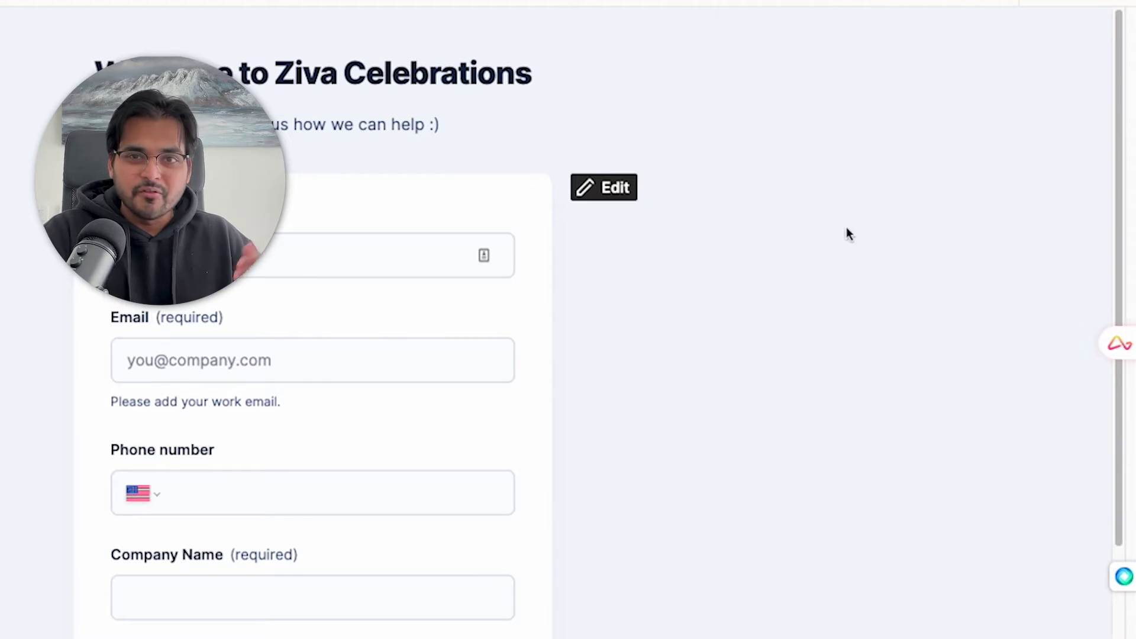
click(275, 234)
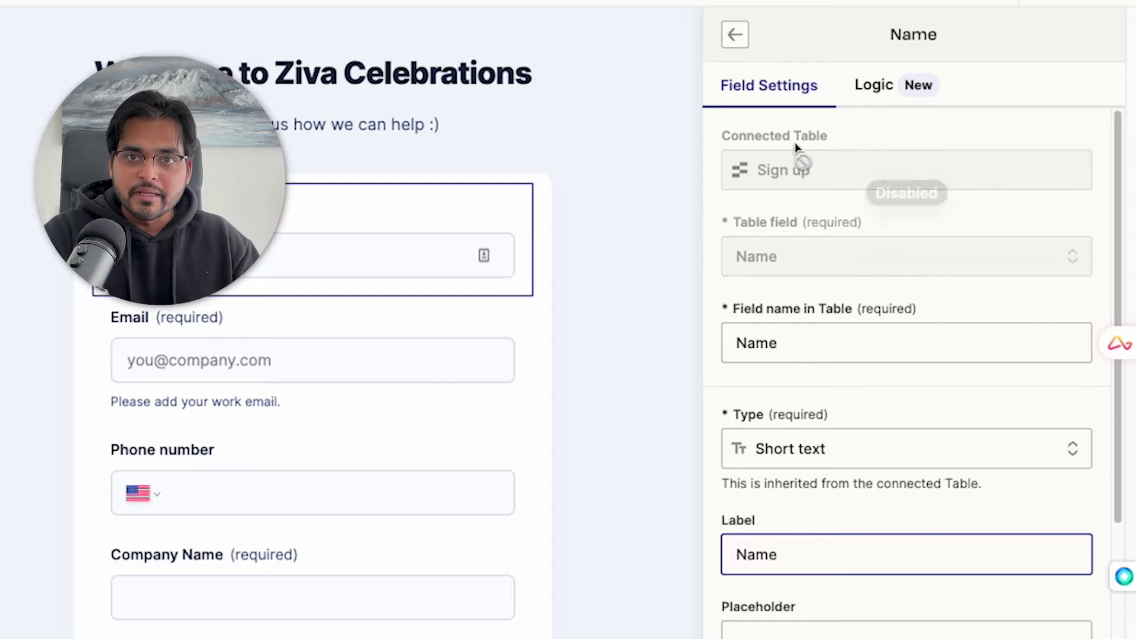
scroll(839, 372, down, 5)
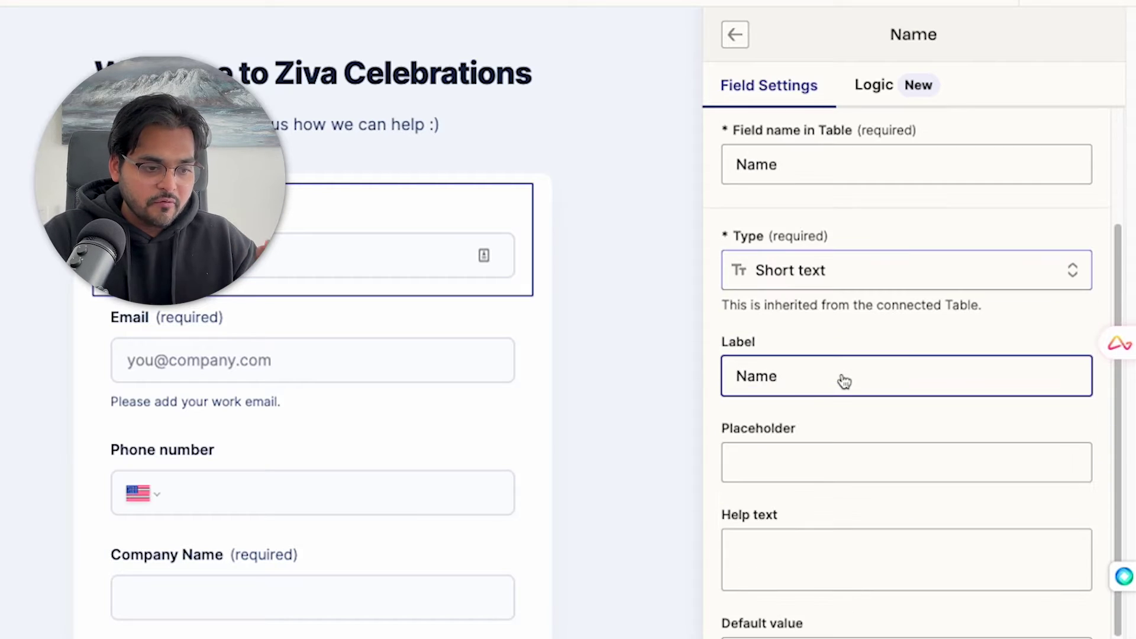
scroll(844, 381, down, 2)
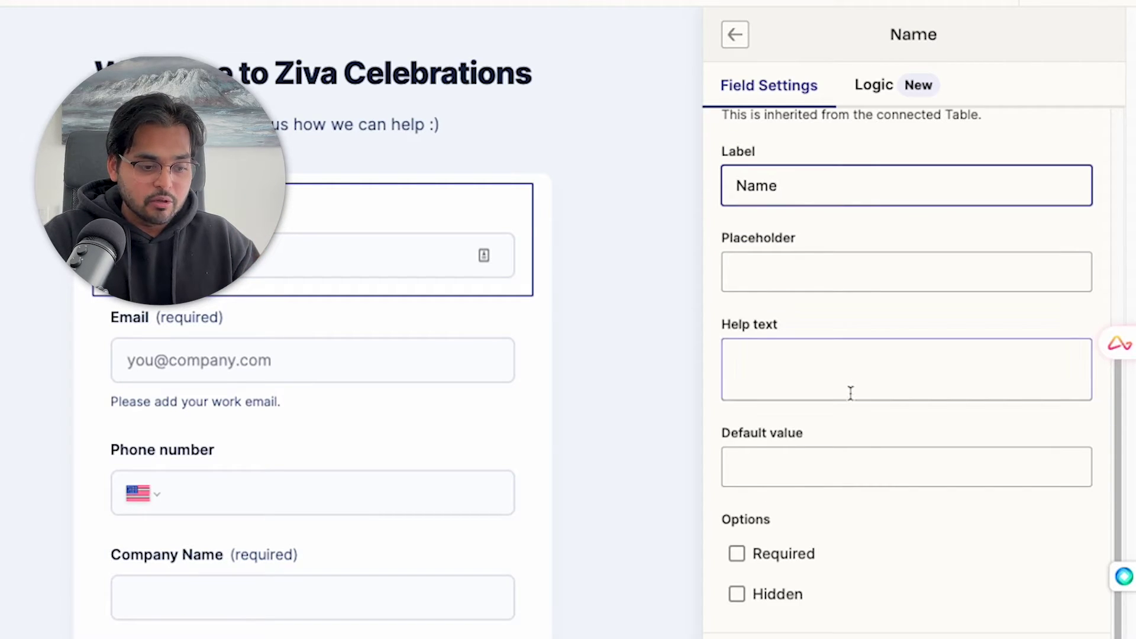
scroll(857, 408, up, 6)
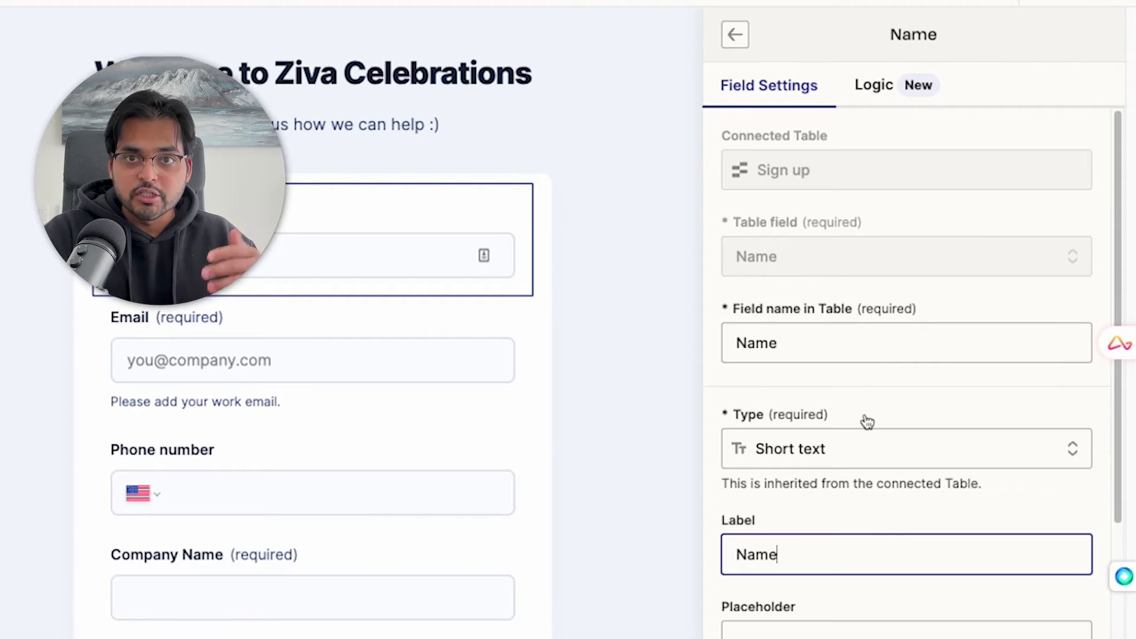
Rename the Company Name table field to 'How can we help?' and confirm the type prompt.
triple_click(797, 348)
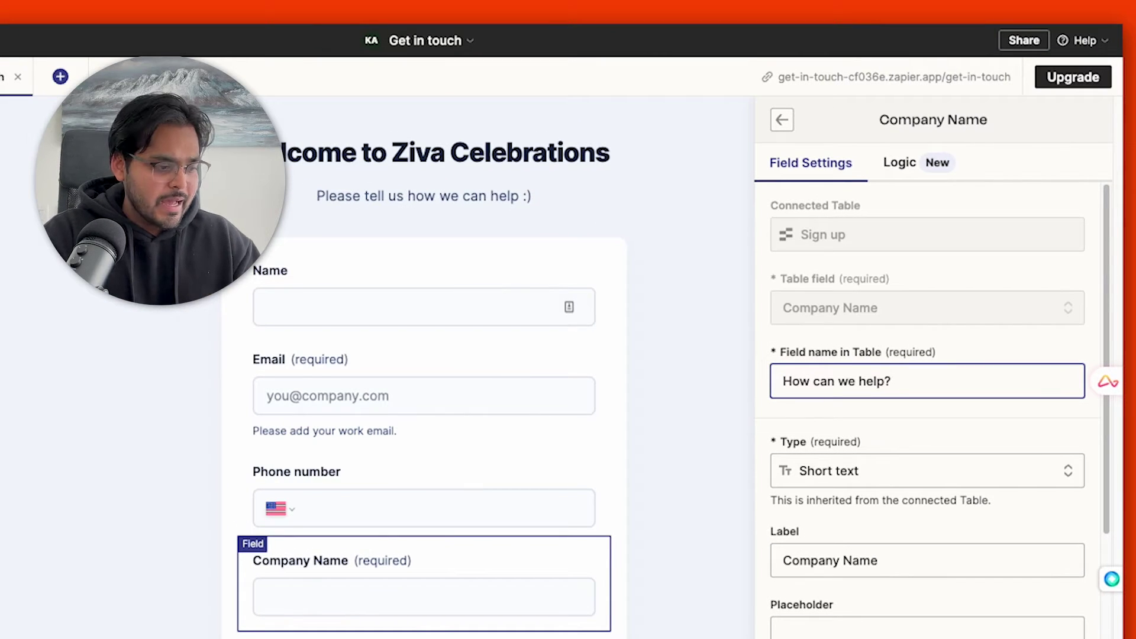
click(864, 466)
click(854, 541)
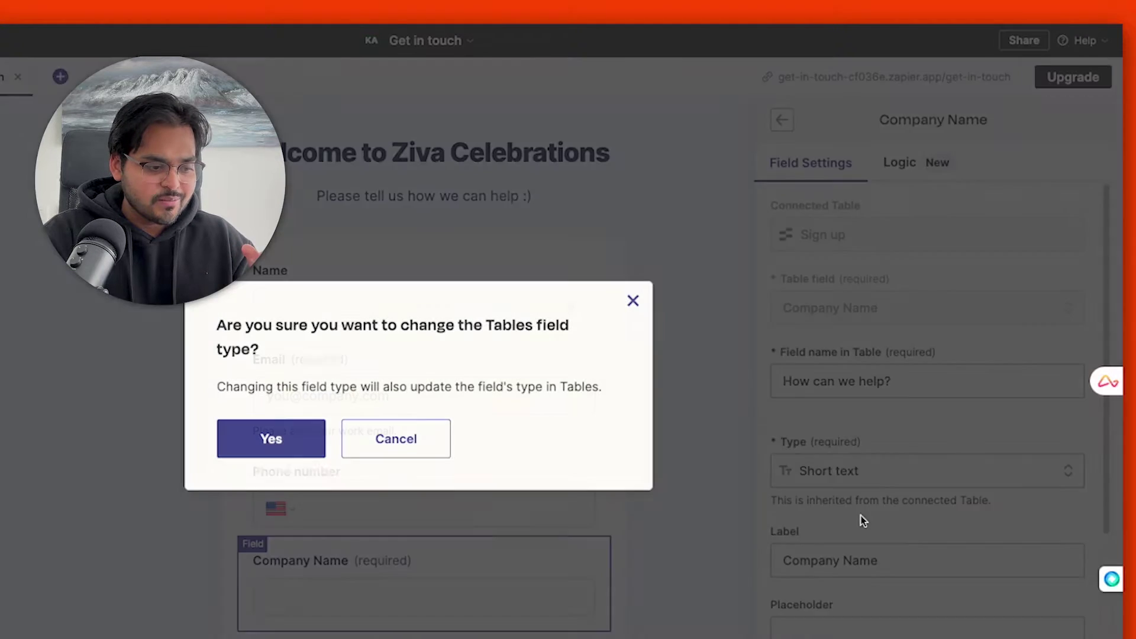
click(272, 437)
scroll(959, 473, down, 2)
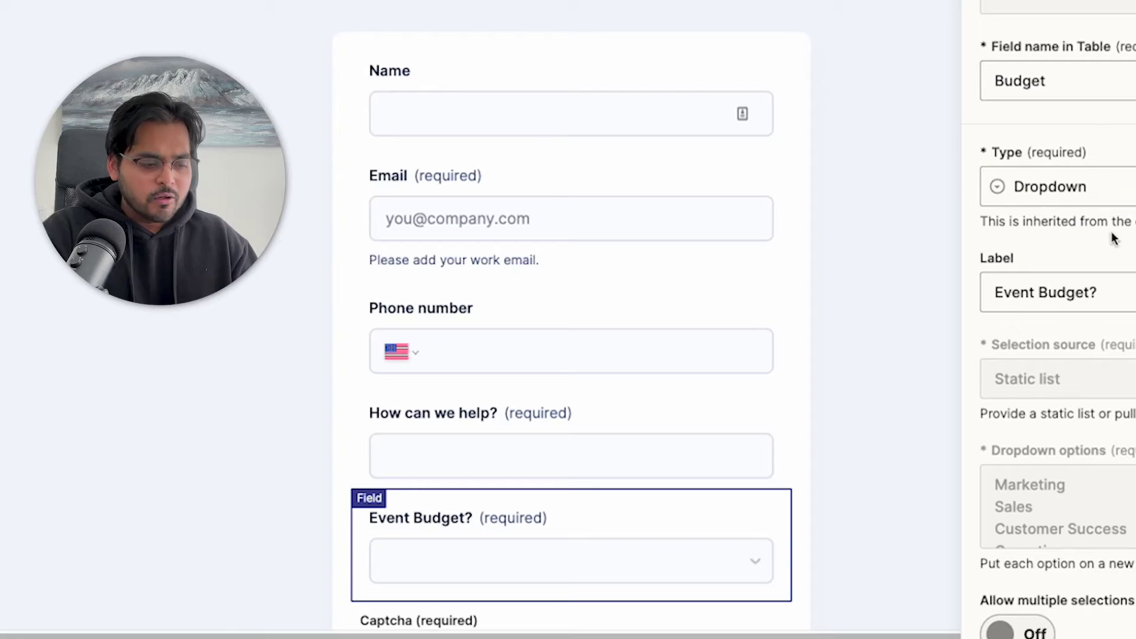
Delete the Event Budget dropdown so only Name, Email, Phone number and How can we help? remain.
scroll(1113, 236, down, 2)
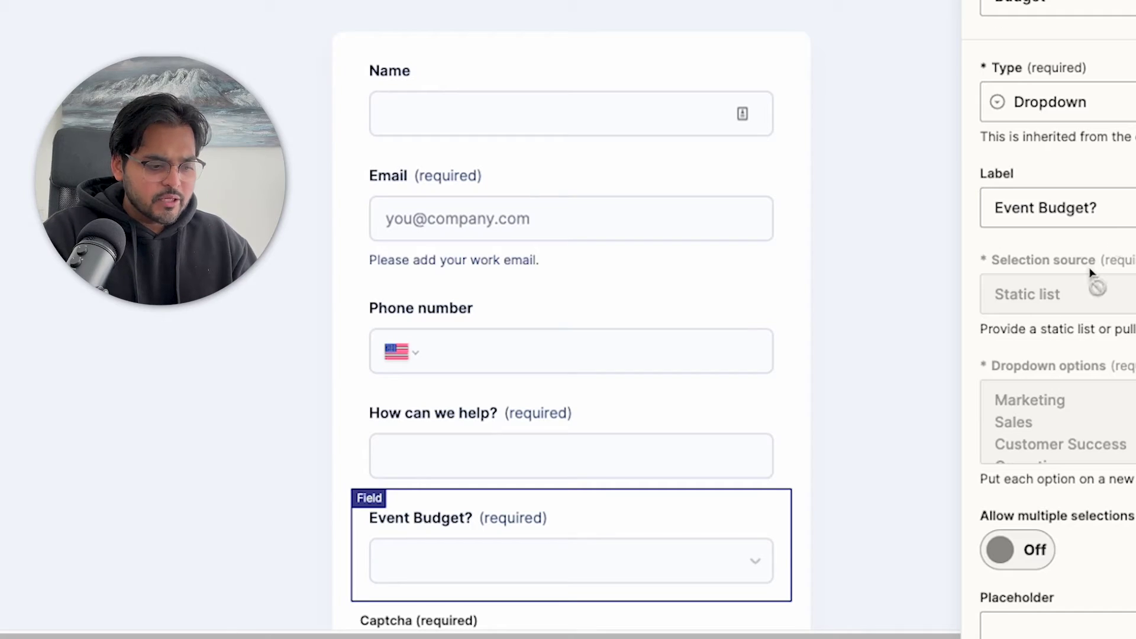
key(Escape)
scroll(585, 542, down, 3)
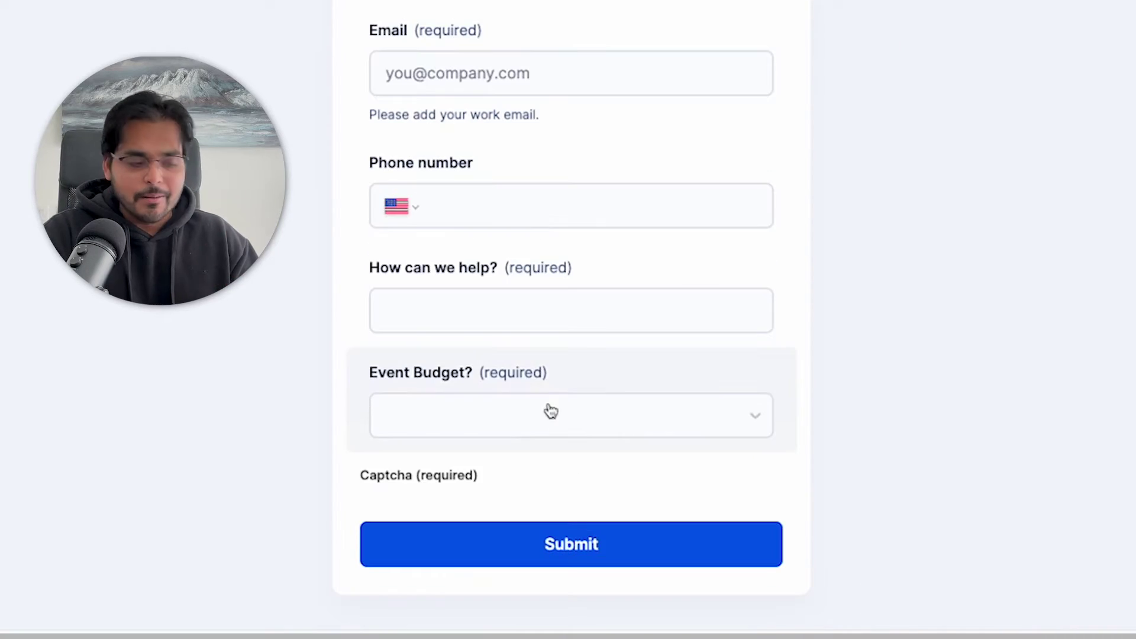
click(541, 368)
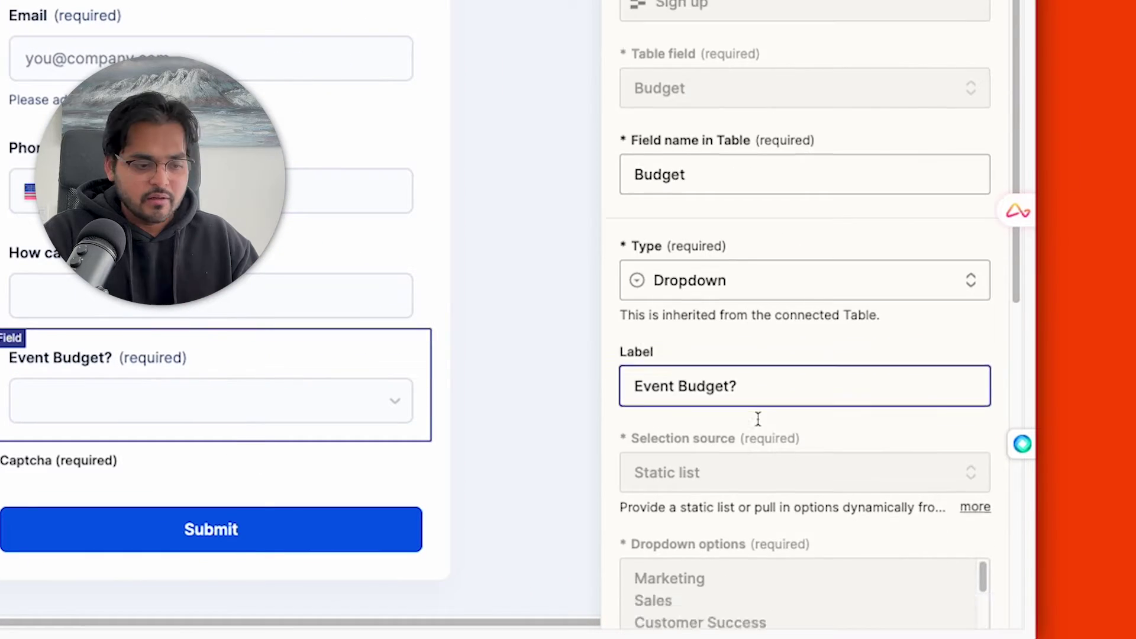
scroll(900, 424, down, 8)
click(767, 590)
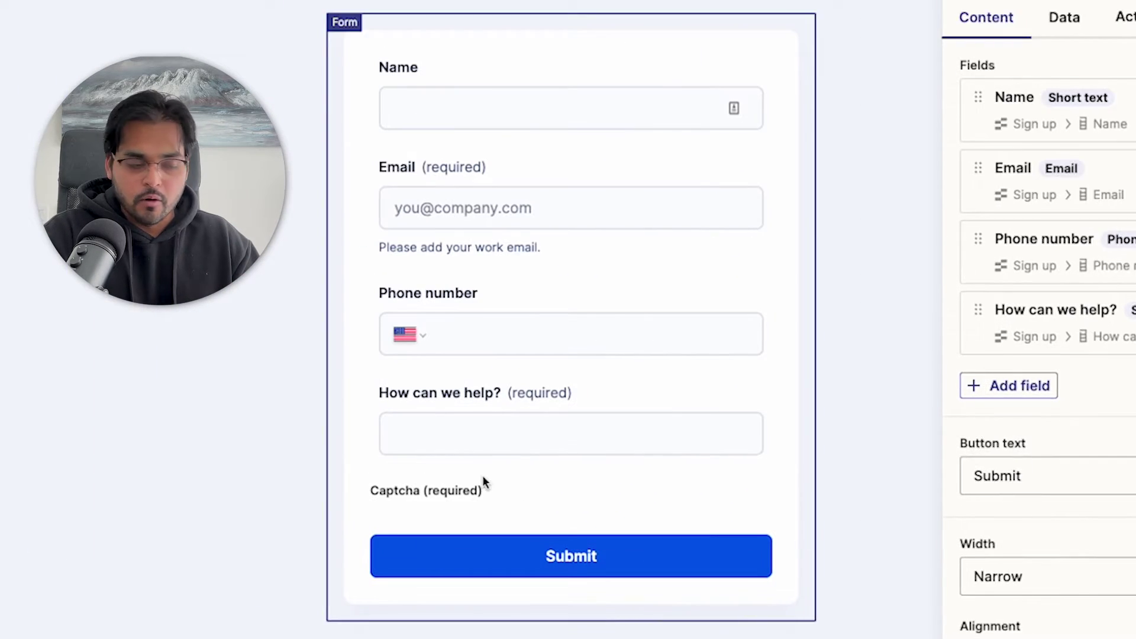
click(549, 319)
click(598, 38)
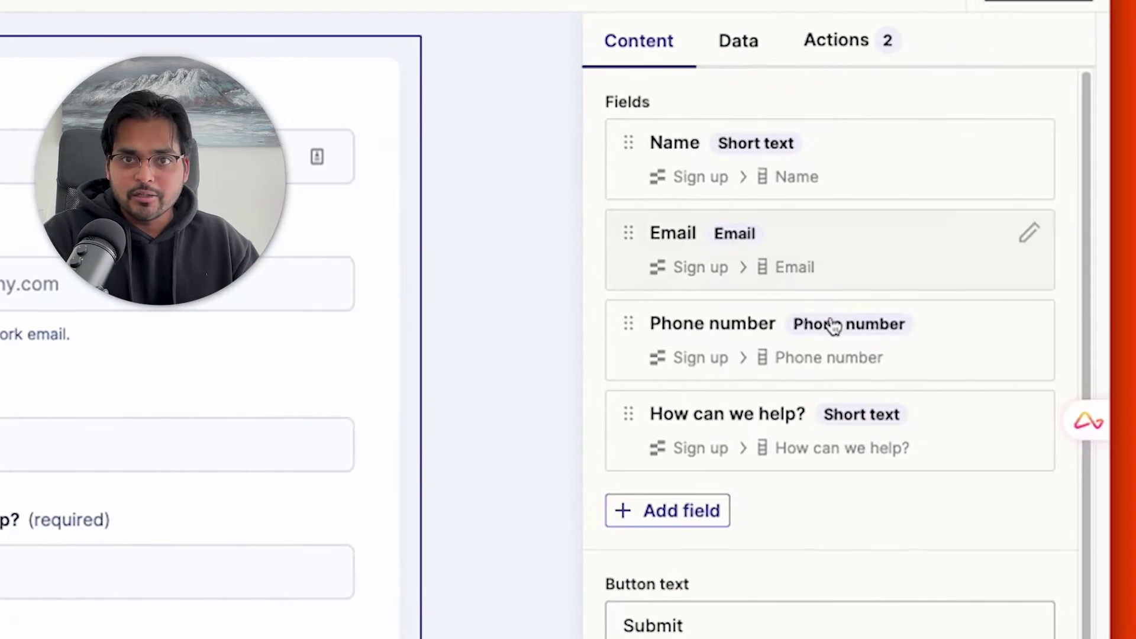
Add a new Currency table field labelled 'Your Budget'.
click(1116, 558)
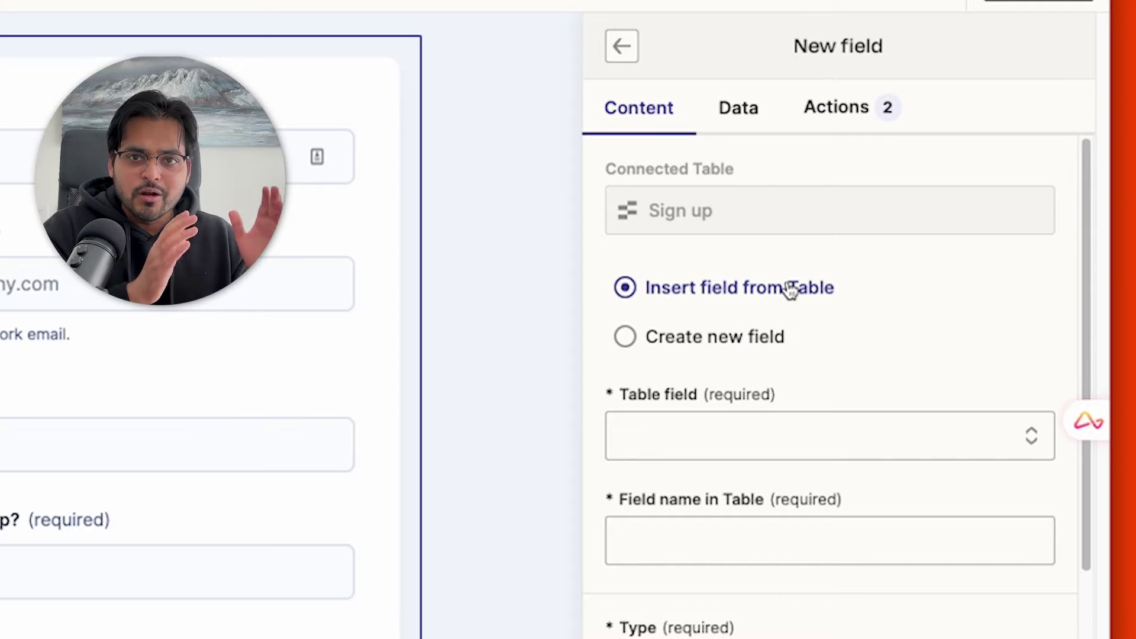
click(699, 346)
scroll(738, 431, down, 1)
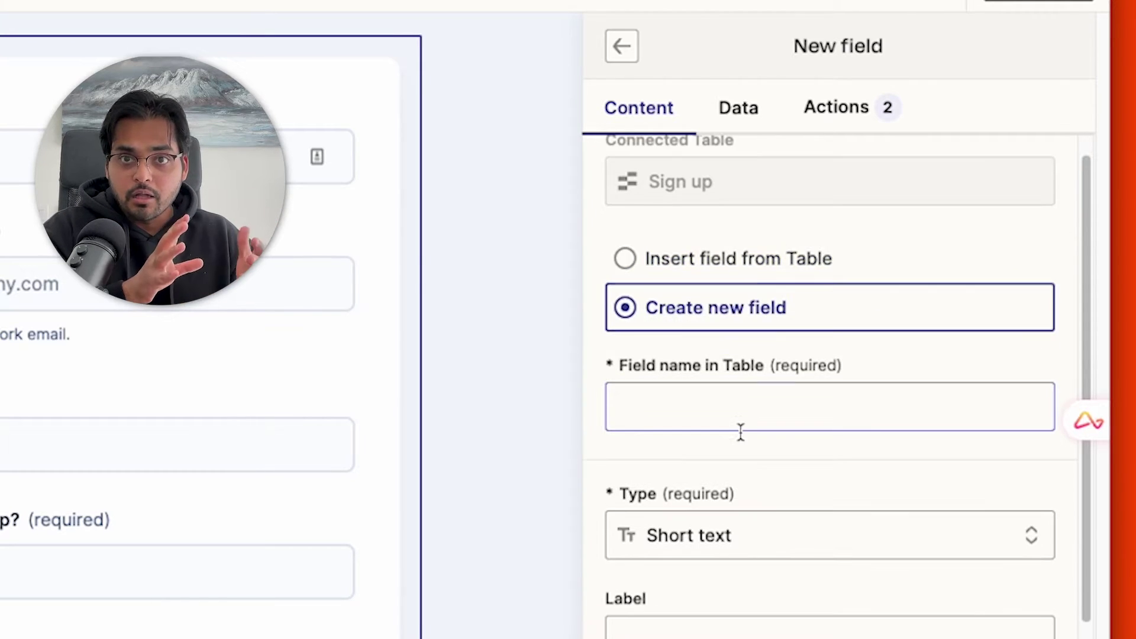
click(733, 420)
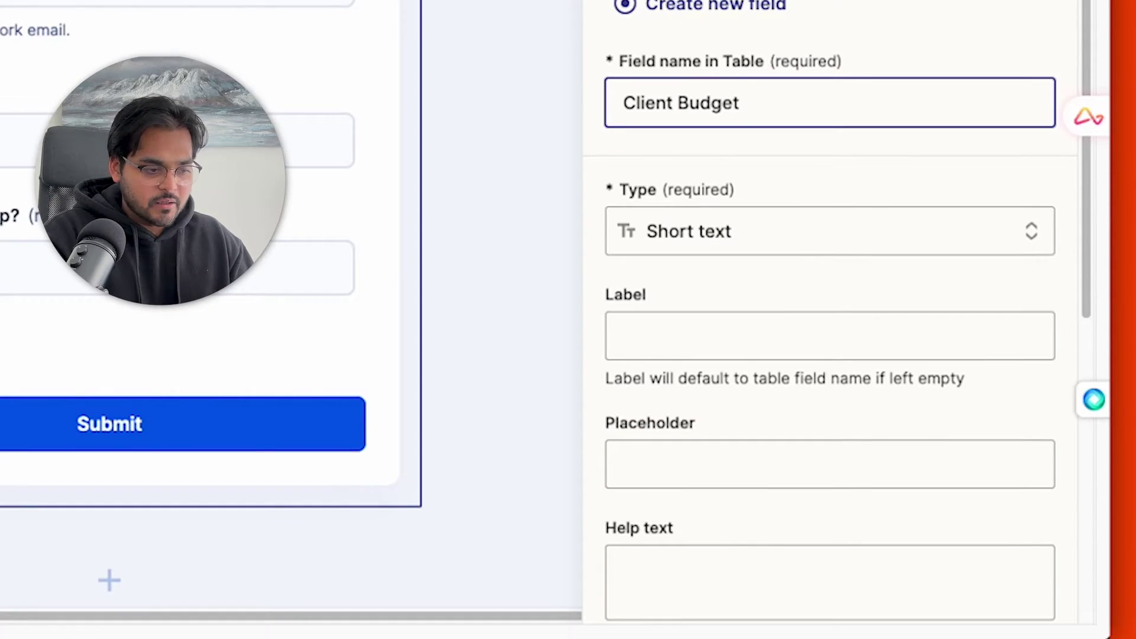
click(740, 230)
scroll(752, 367, down, 5)
click(753, 396)
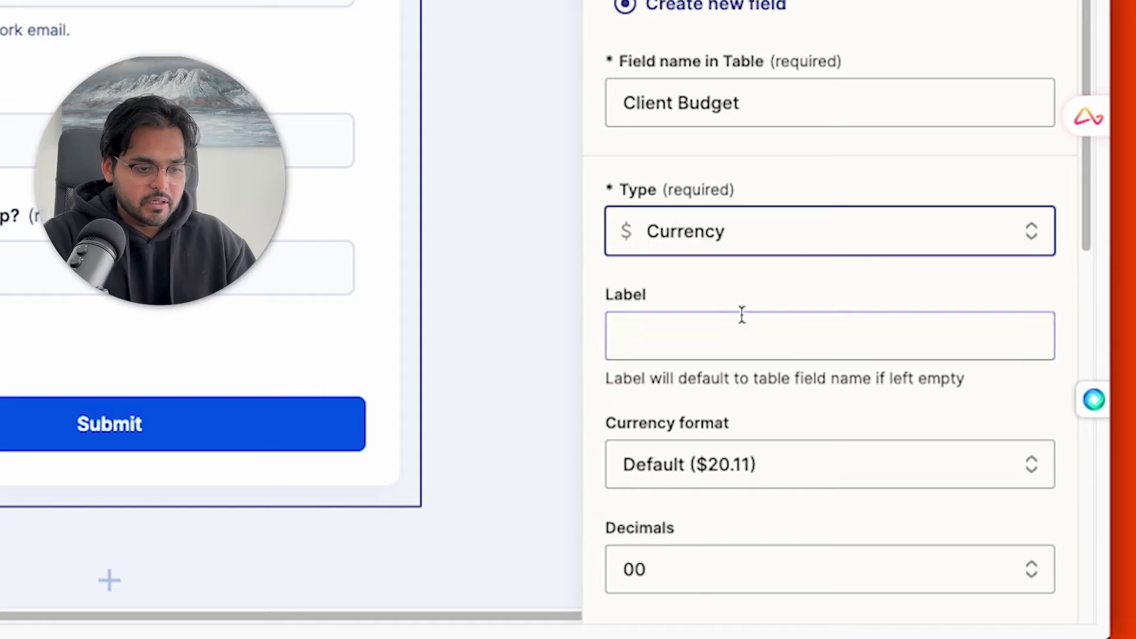
scroll(745, 347, down, 1)
click(674, 279)
text(Your Bud)
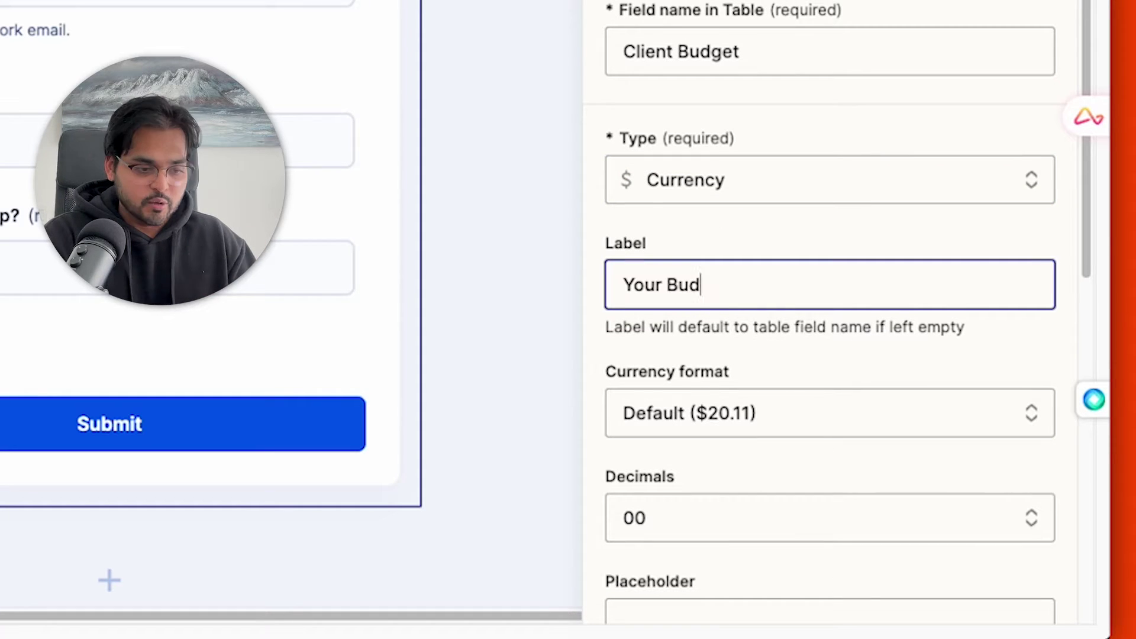
Give the budget field zero decimals, a $50,000 placeholder and required status, then create it.
scroll(828, 320, down, 2)
click(786, 344)
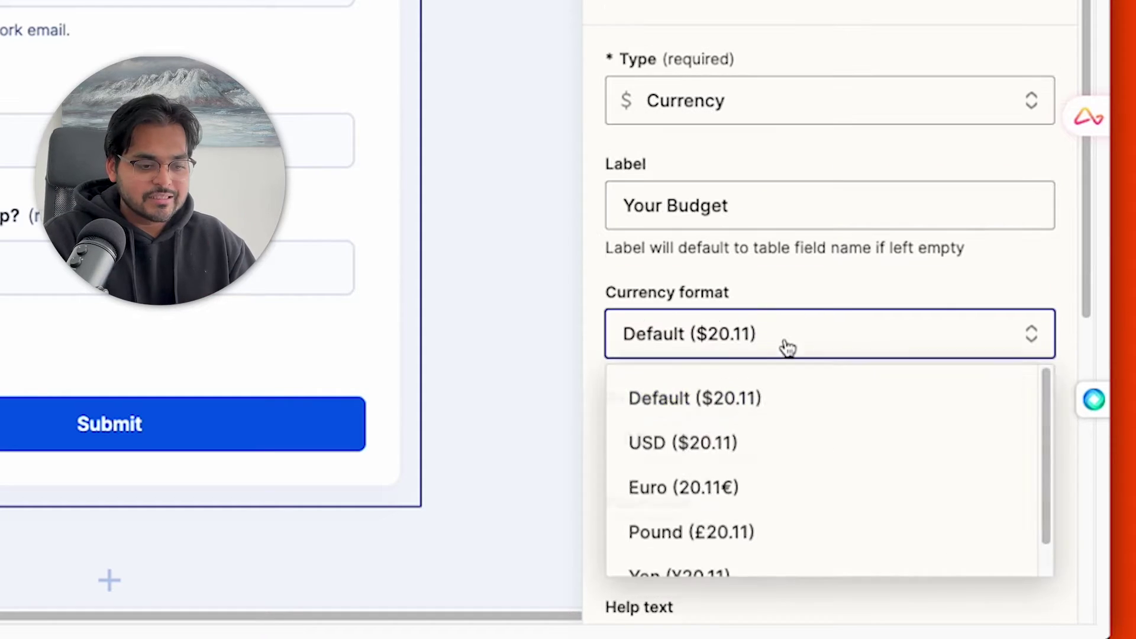
click(729, 410)
scroll(750, 391, down, 3)
click(708, 260)
click(649, 317)
scroll(738, 336, down, 3)
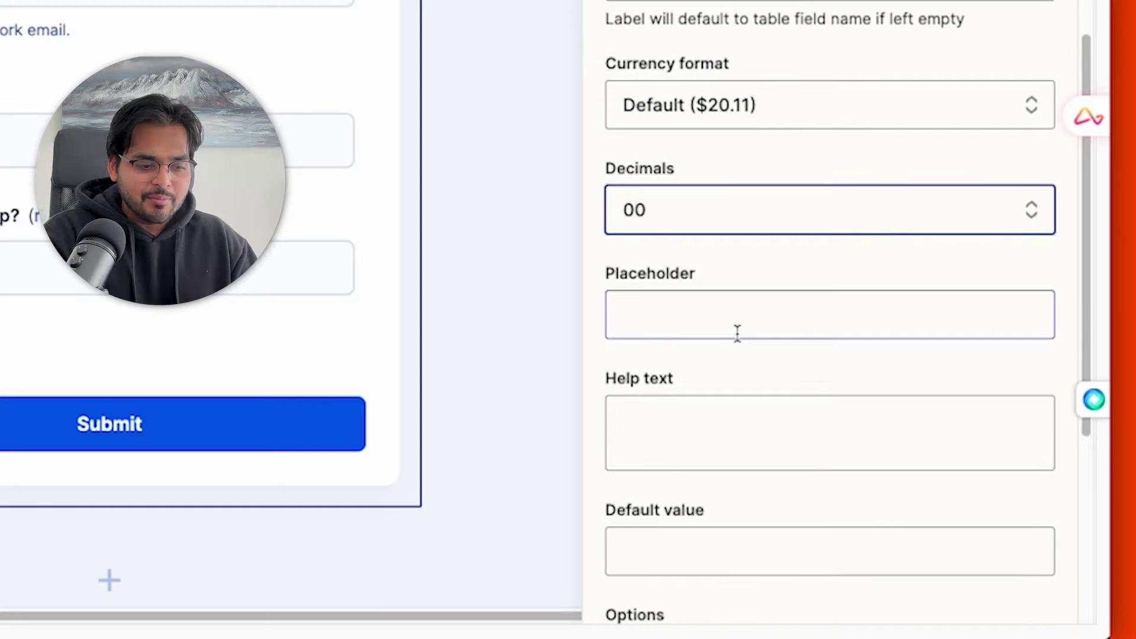
scroll(737, 333, down, 2)
click(644, 180)
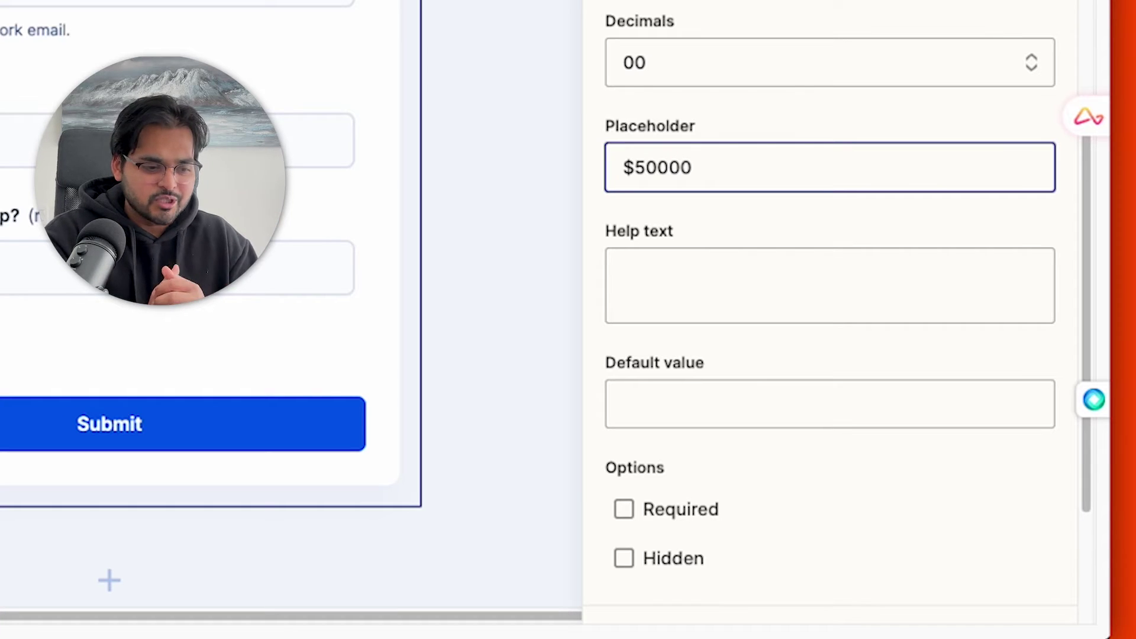
scroll(674, 320, down, 3)
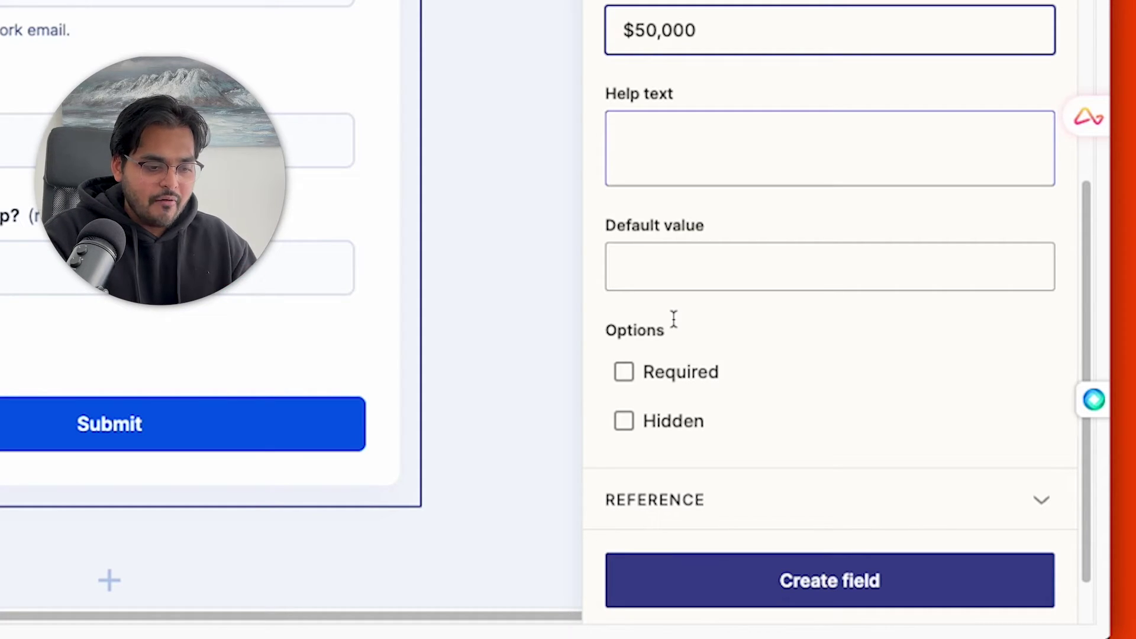
scroll(673, 319, down, 2)
click(626, 302)
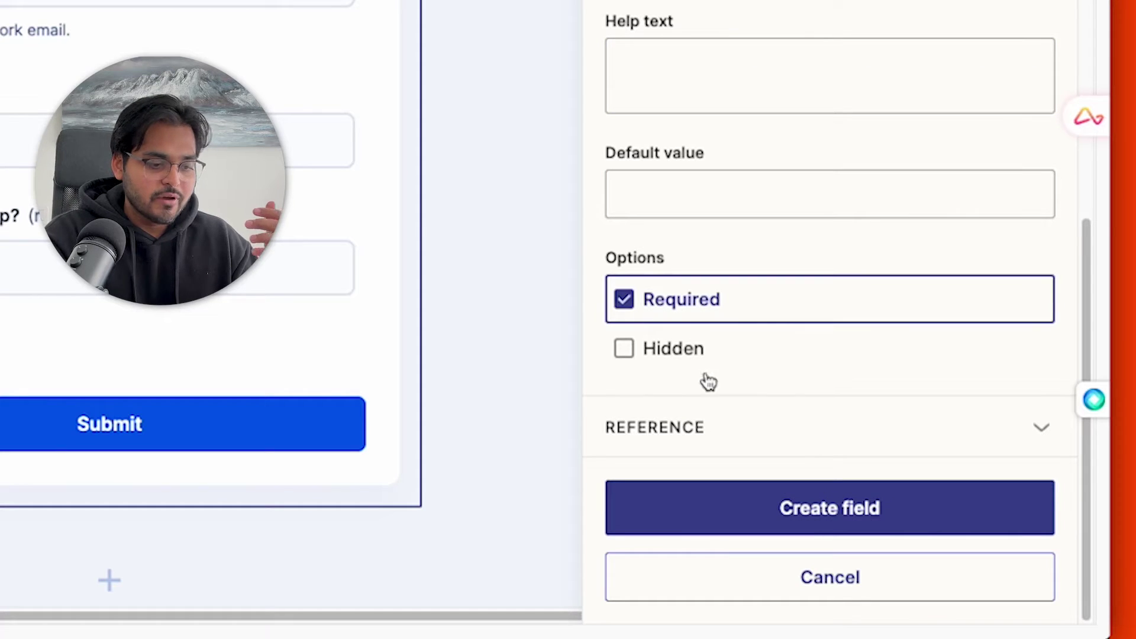
click(814, 506)
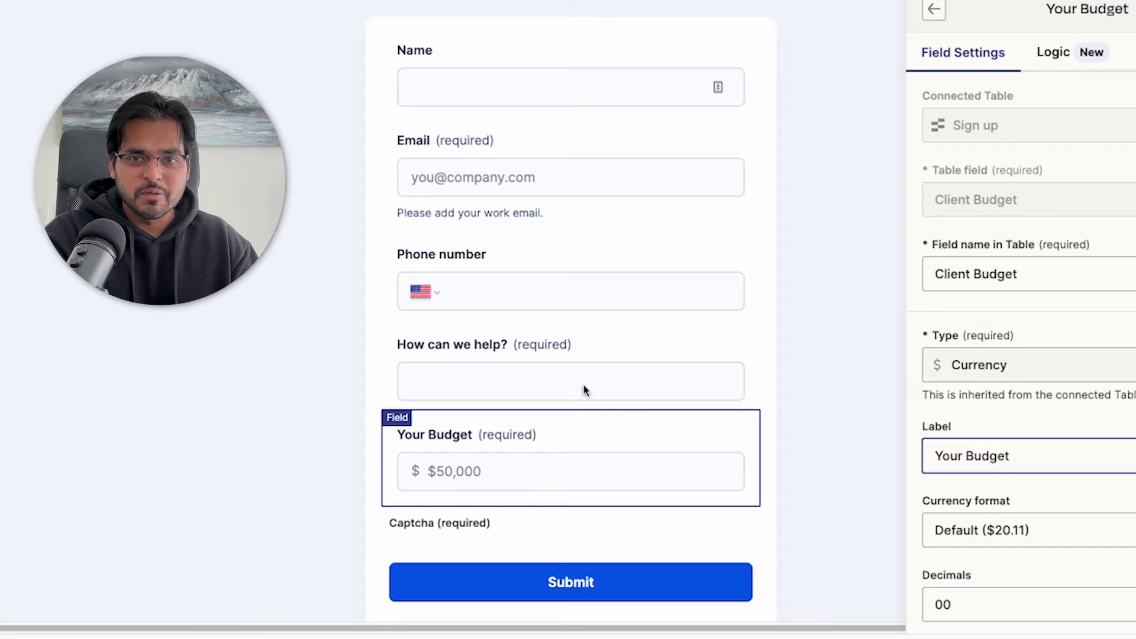
key(Escape)
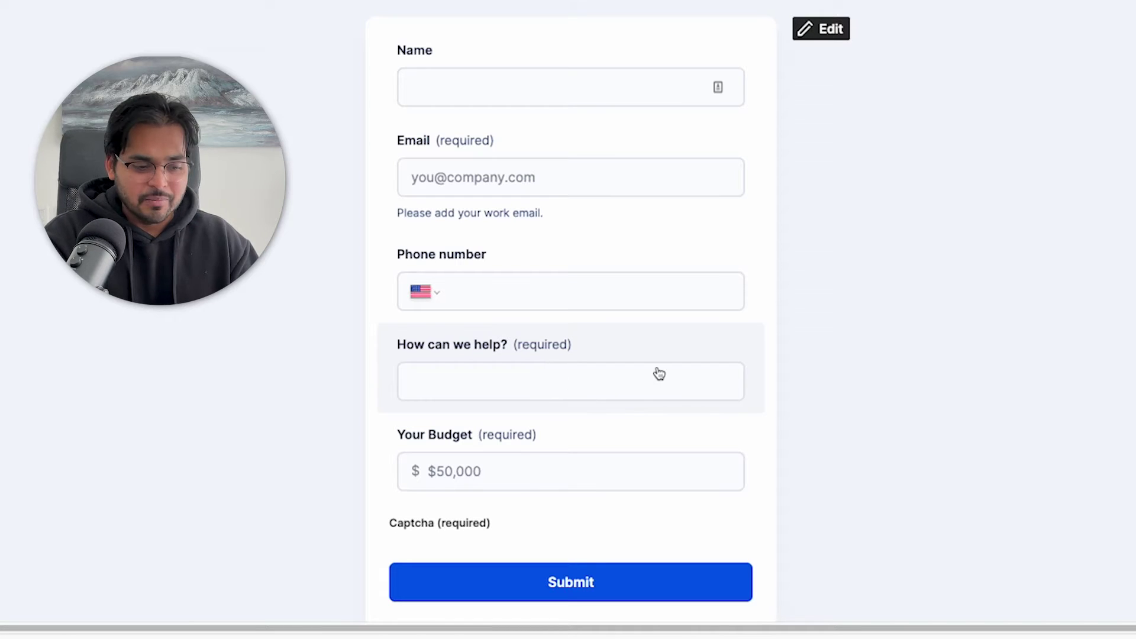
Start adding a field to the form and check the existing table fields.
scroll(481, 446, down, 2)
scroll(548, 401, up, 3)
click(823, 90)
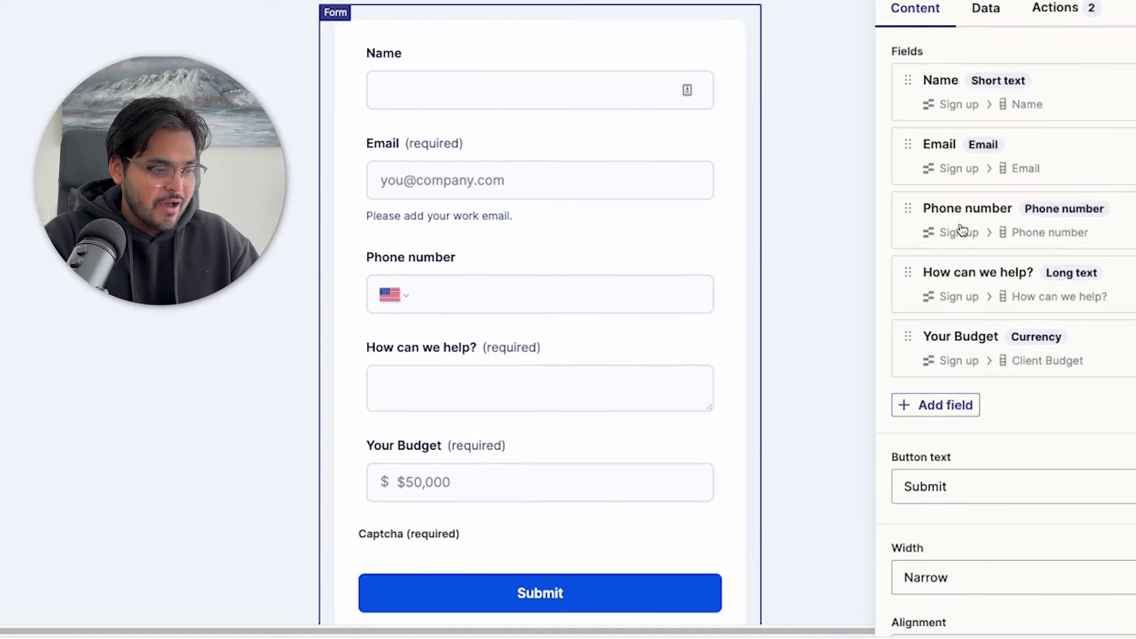
click(936, 407)
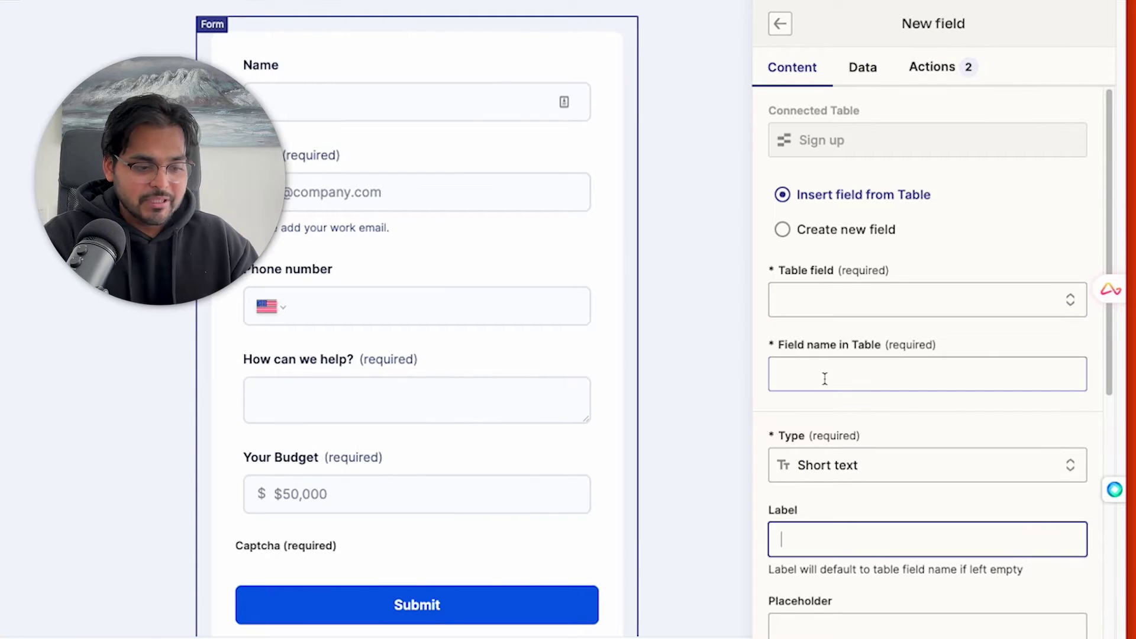
click(825, 379)
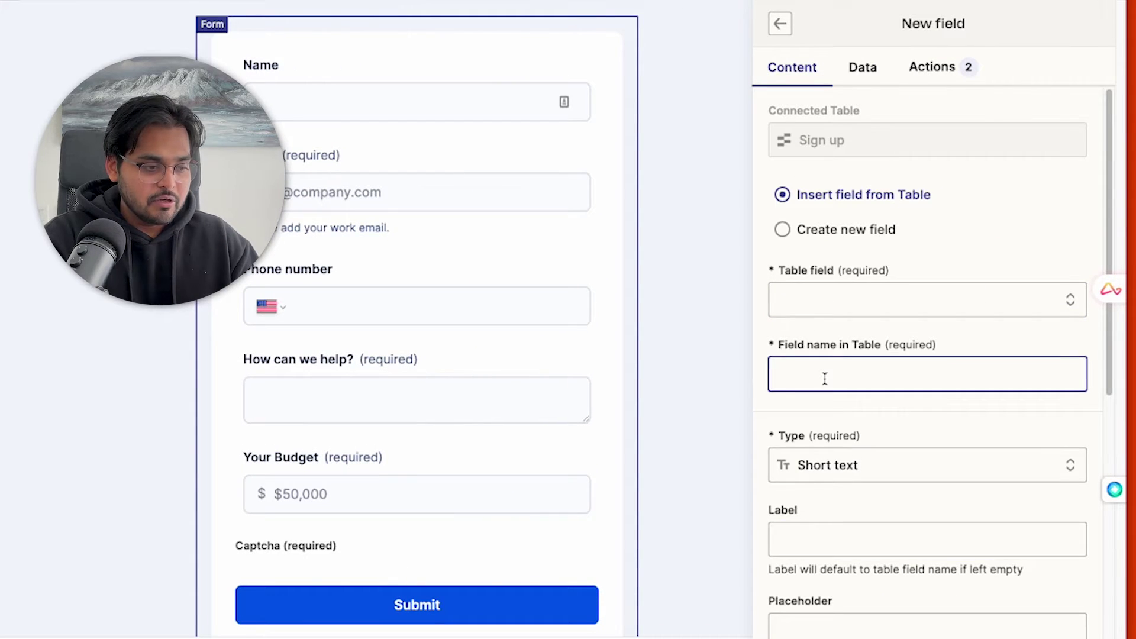
click(817, 313)
scroll(831, 388, down, 2)
scroll(822, 266, up, 2)
Create a new Date picker field named and labelled 'Event Date'.
click(817, 216)
click(791, 288)
text(Ev)
click(846, 378)
scroll(862, 438, down, 4)
click(857, 482)
click(832, 367)
text(Event Date)
scroll(893, 388, down, 5)
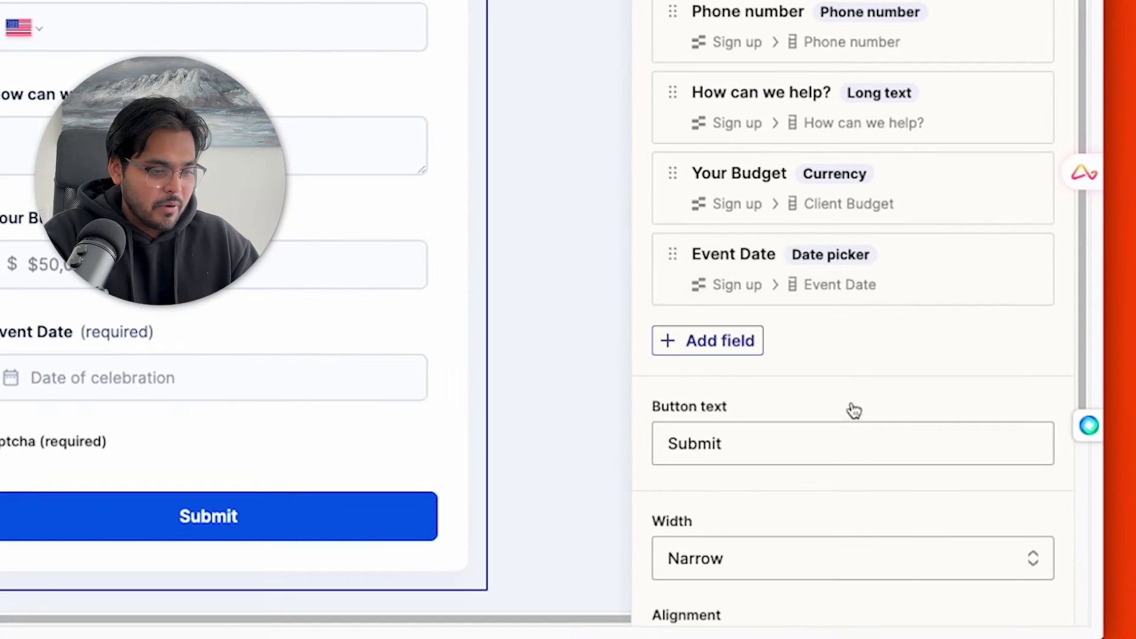
scroll(828, 414, down, 5)
Change the submit button text to 'Book your free consultation'.
double_click(717, 208)
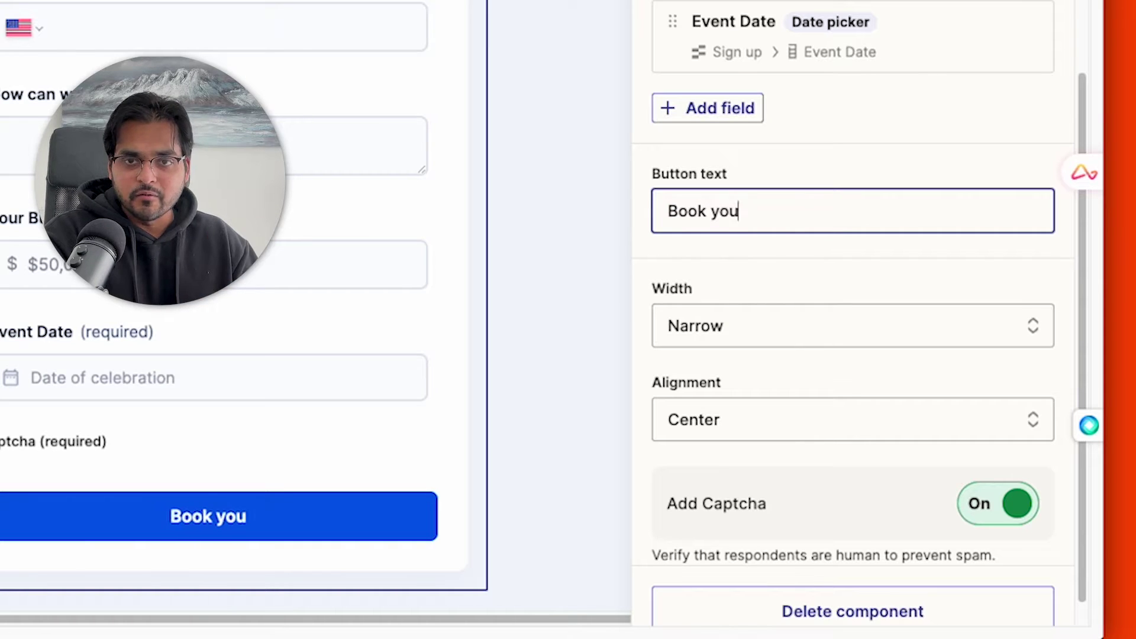
text(ur free consultation)
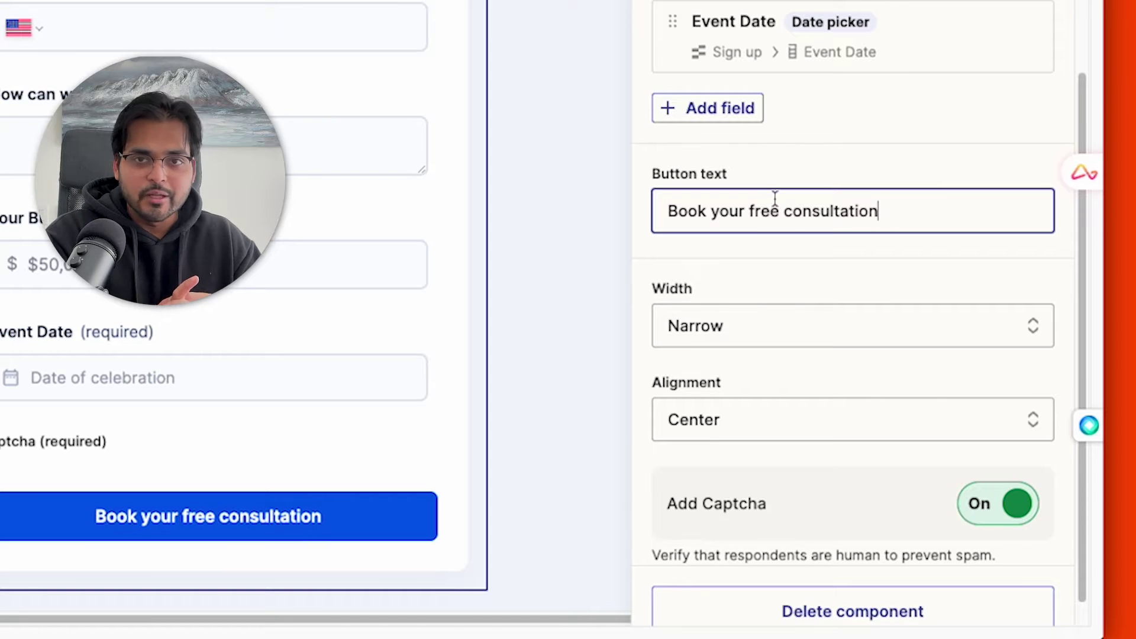
scroll(774, 183, down, 1)
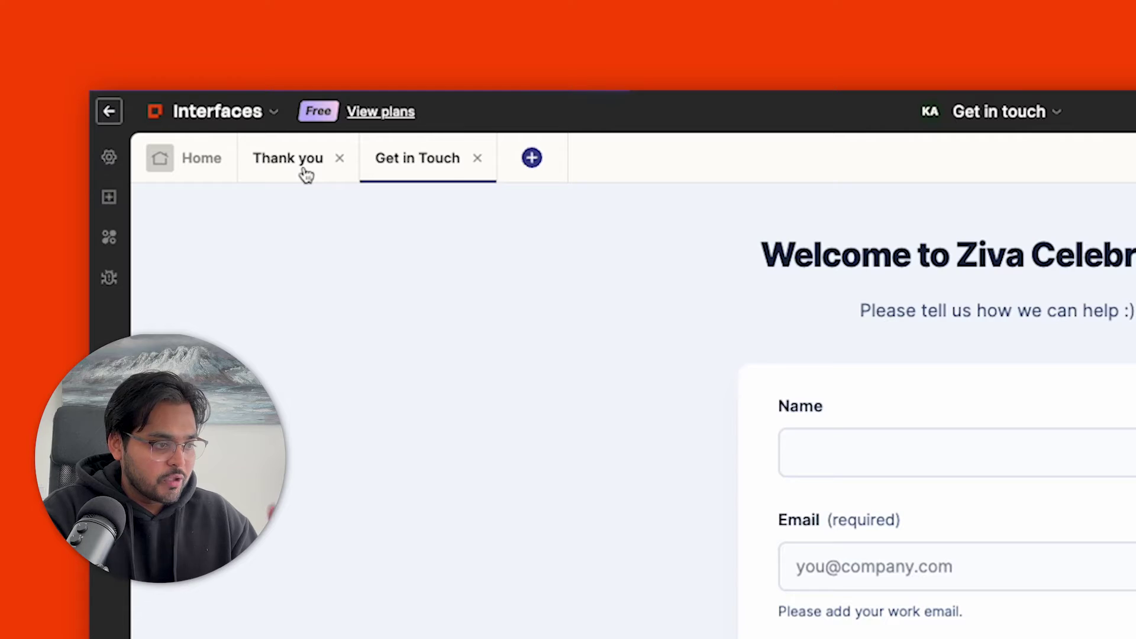
Make the Thank you page read 'We will reach out shortly to book your free consultation :)'.
click(289, 157)
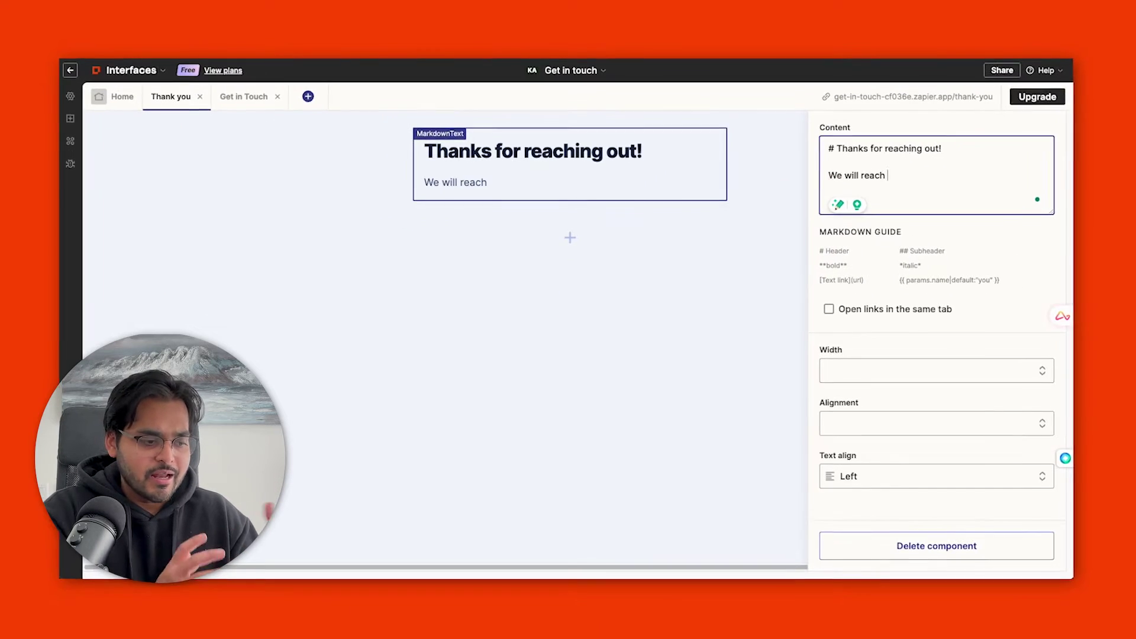
text(out shortly to book your free consultation :))
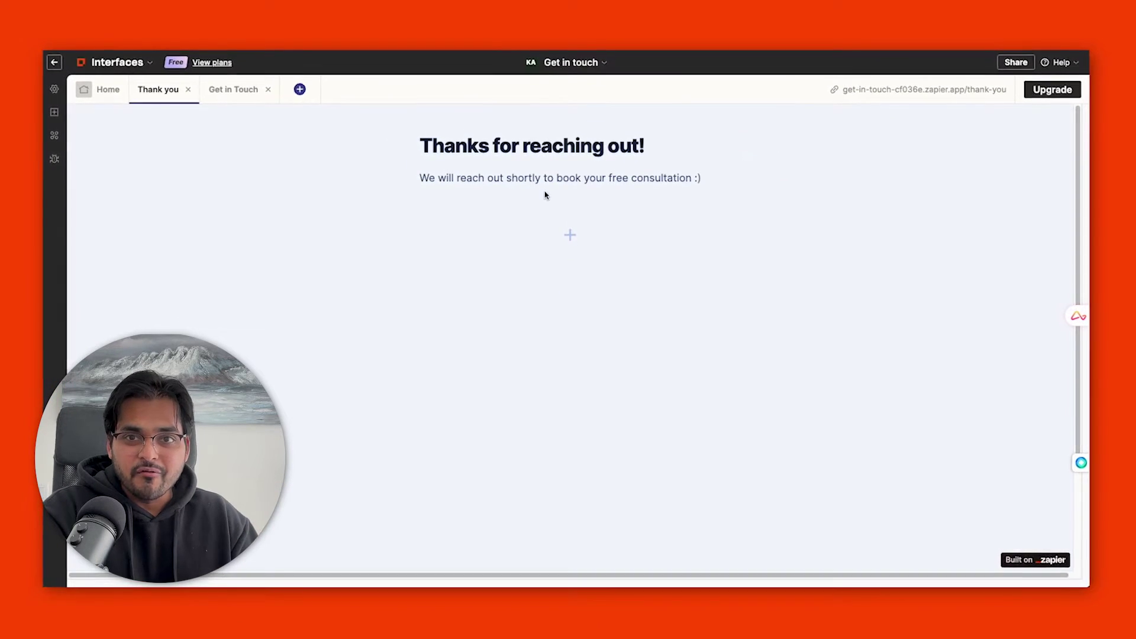
click(228, 90)
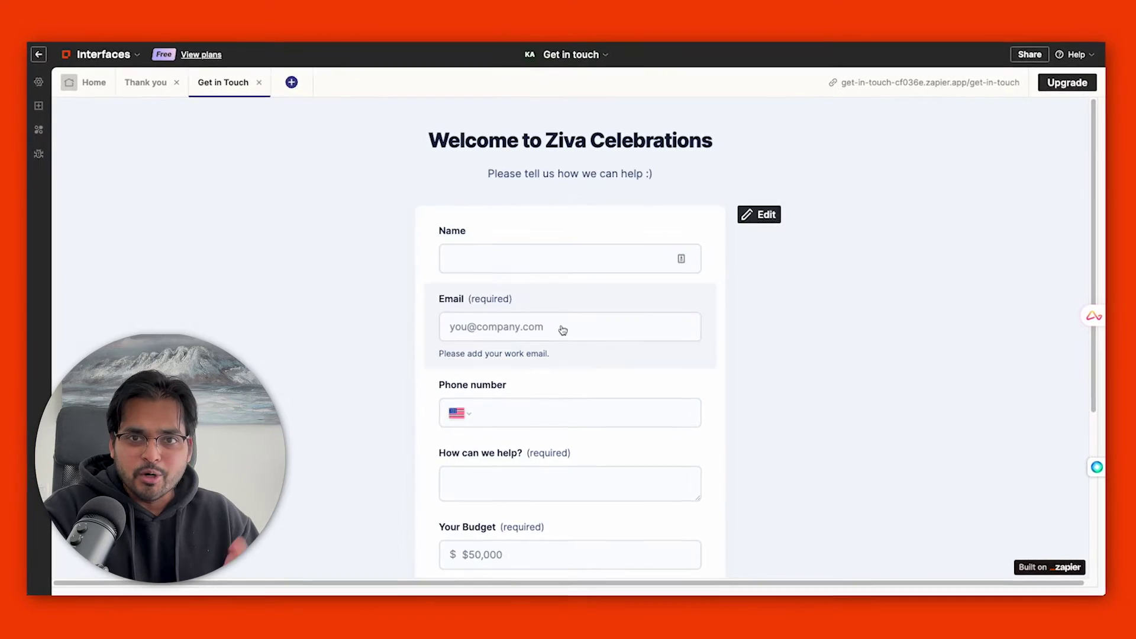
scroll(540, 308, down, 3)
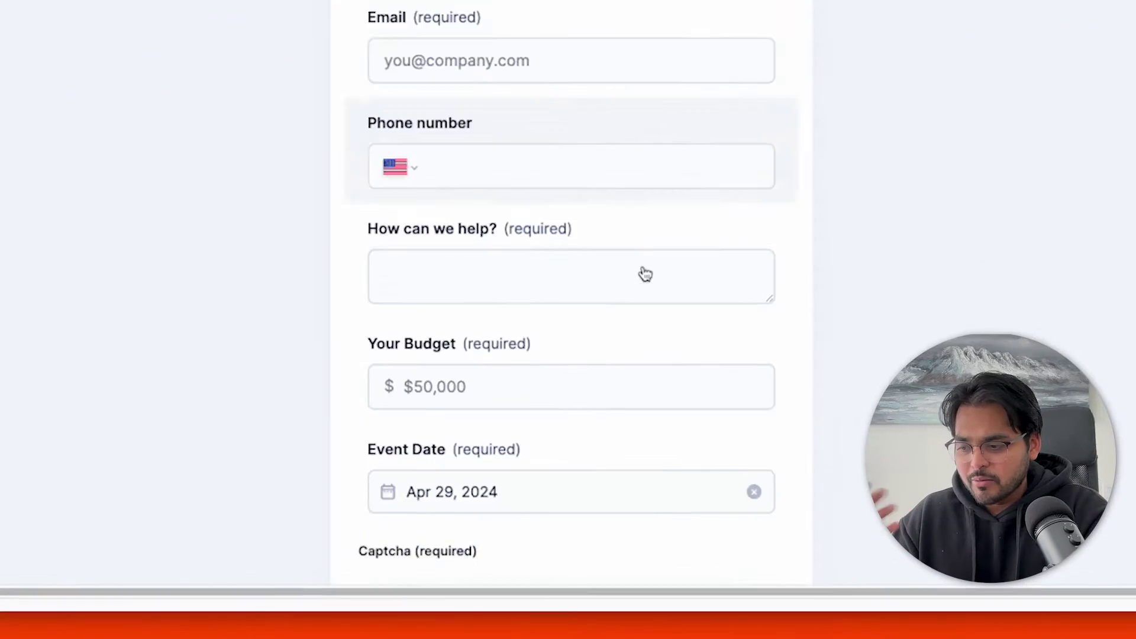
Add a Chatbot component below the form showing Ziva (AI Assistant), and open it for editing.
scroll(617, 318, down, 3)
click(569, 520)
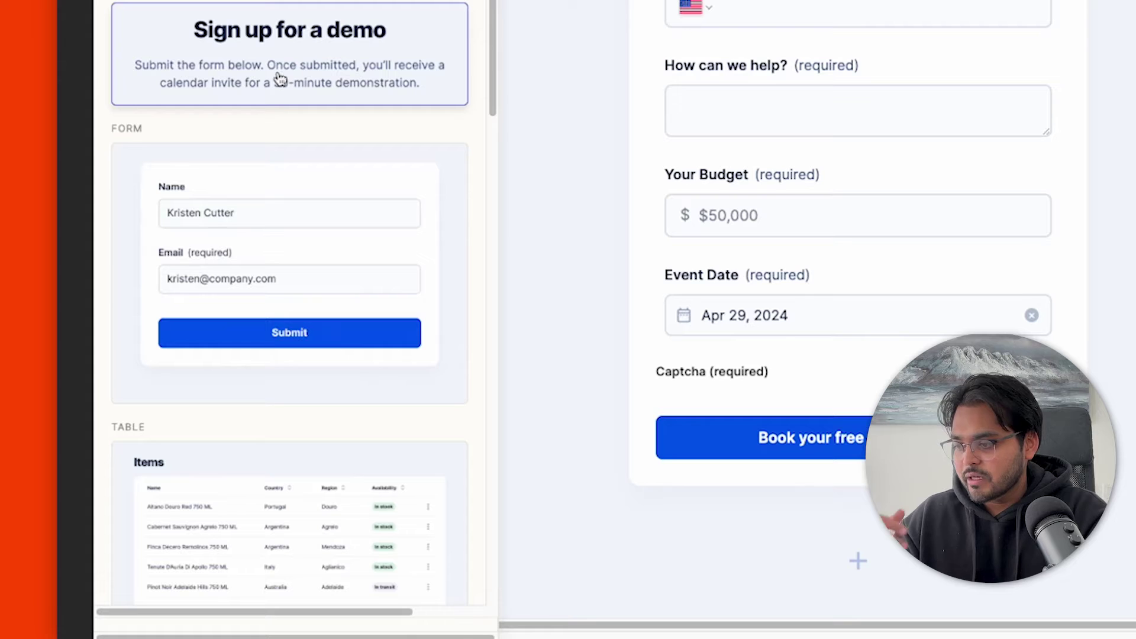
scroll(325, 233, down, 5)
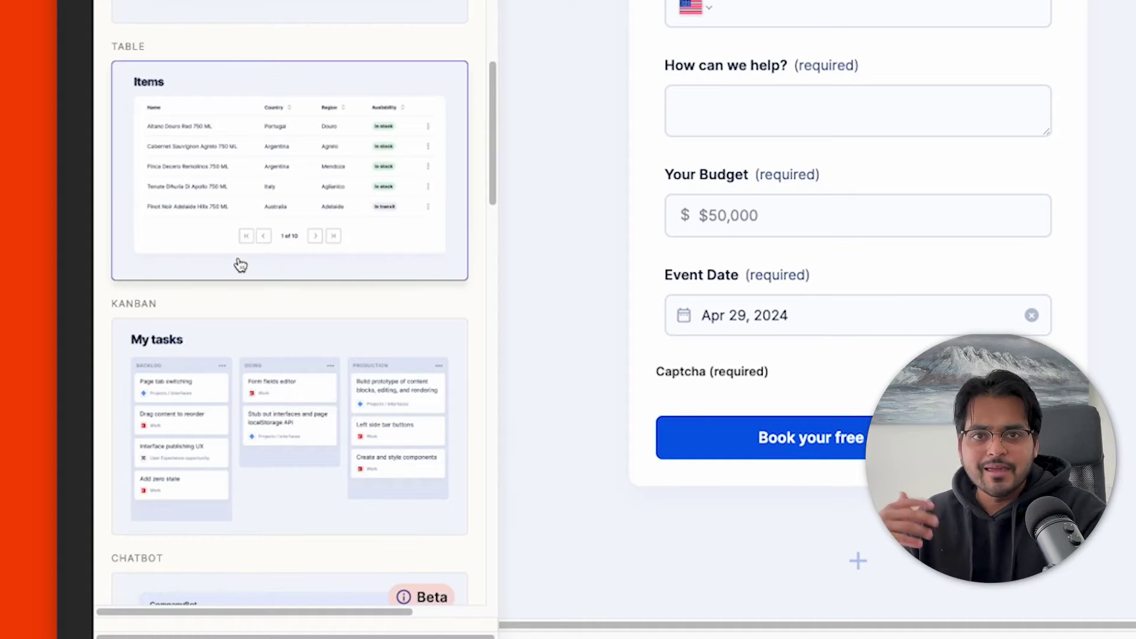
scroll(240, 265, down, 2)
scroll(241, 294, down, 4)
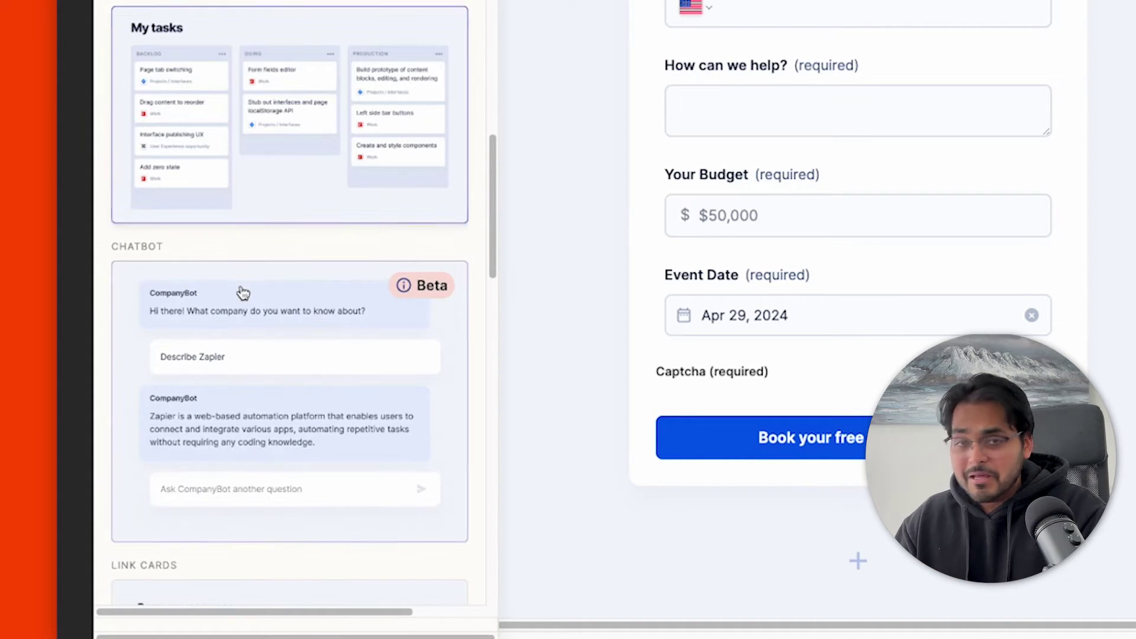
scroll(261, 290, down, 3)
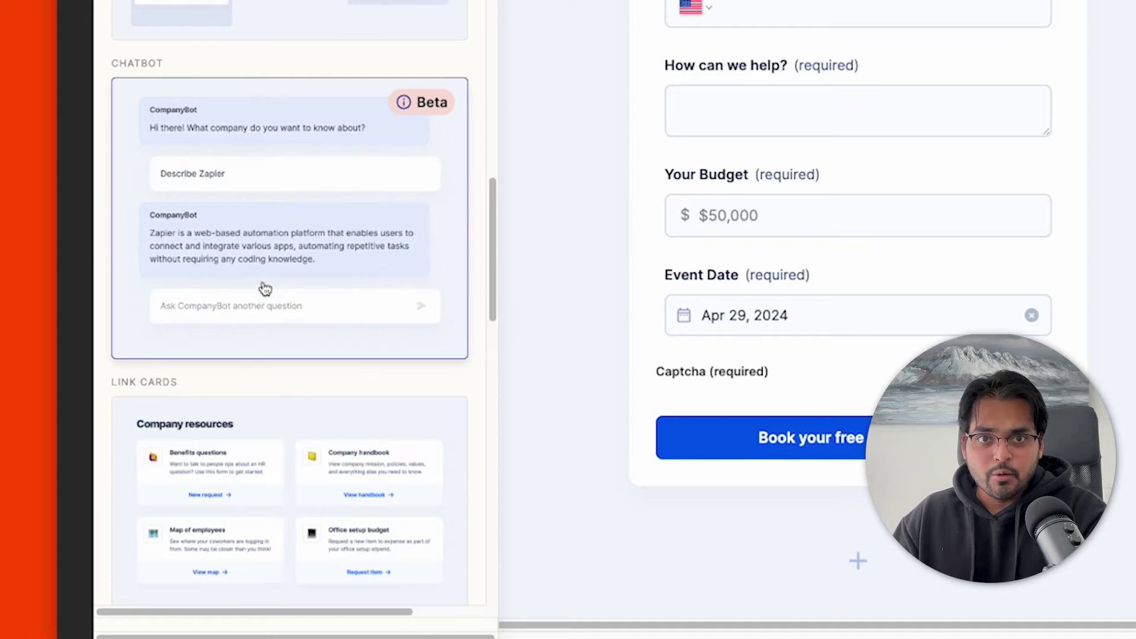
click(332, 247)
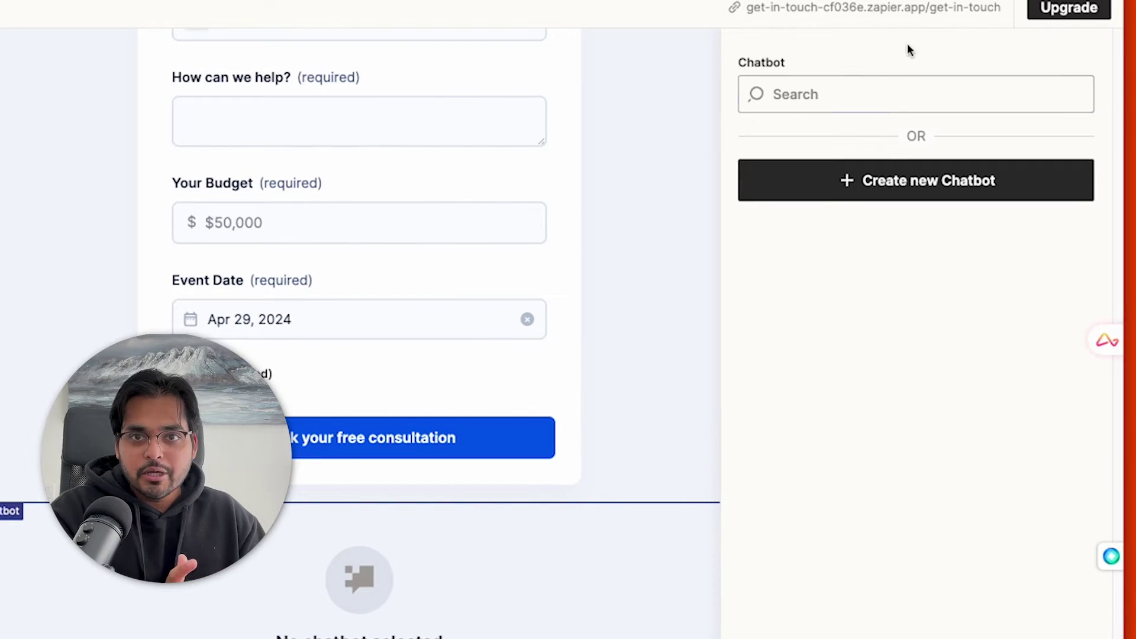
click(847, 90)
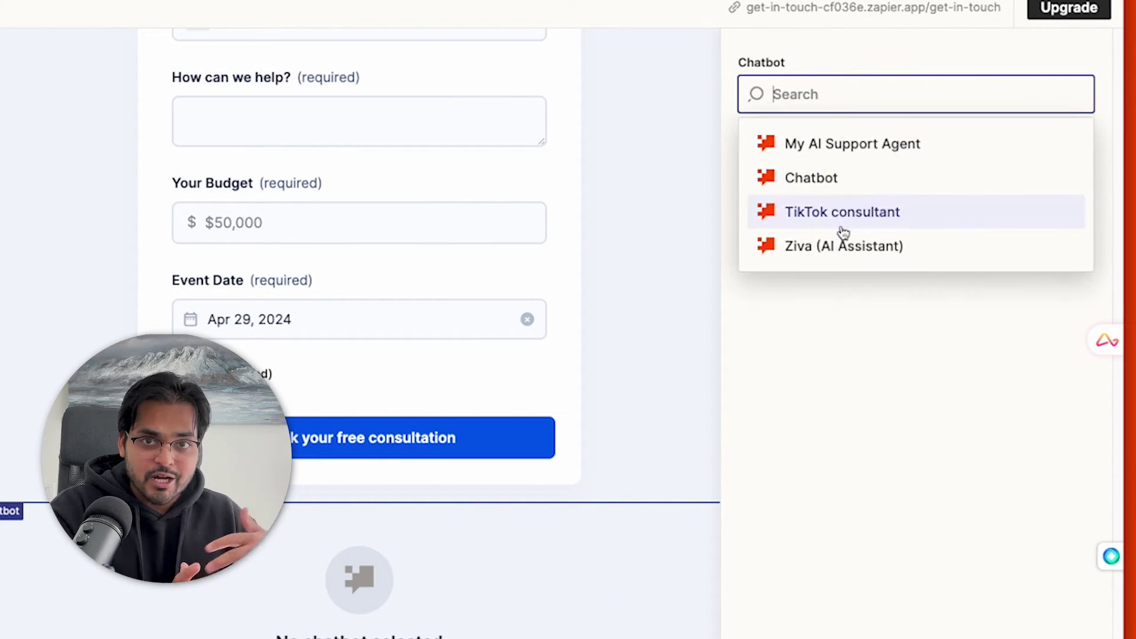
click(839, 249)
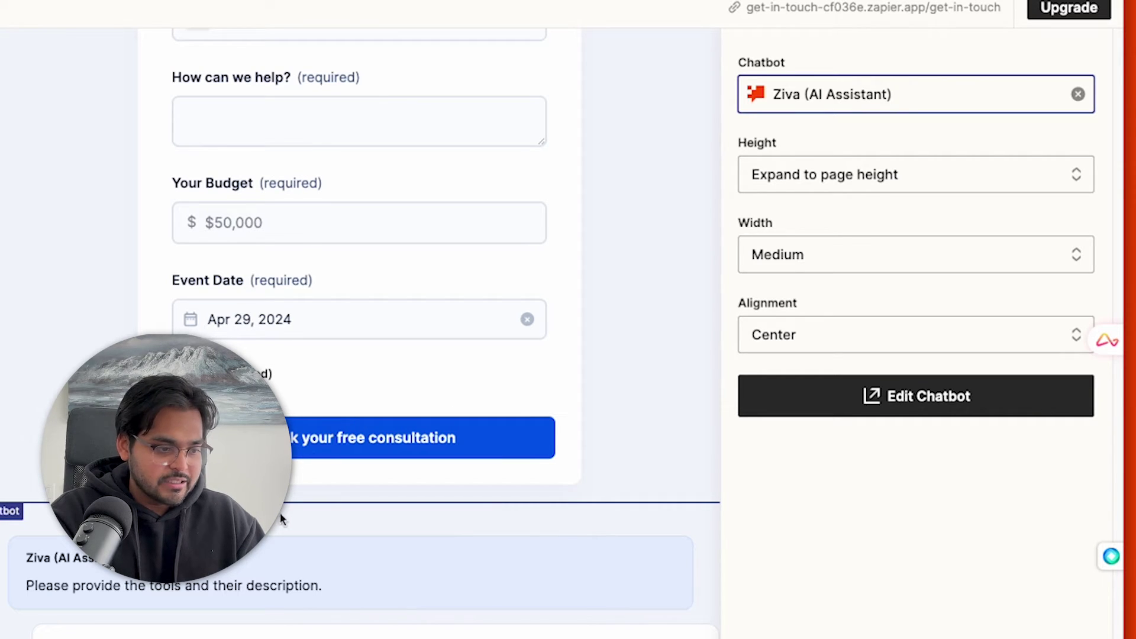
click(928, 398)
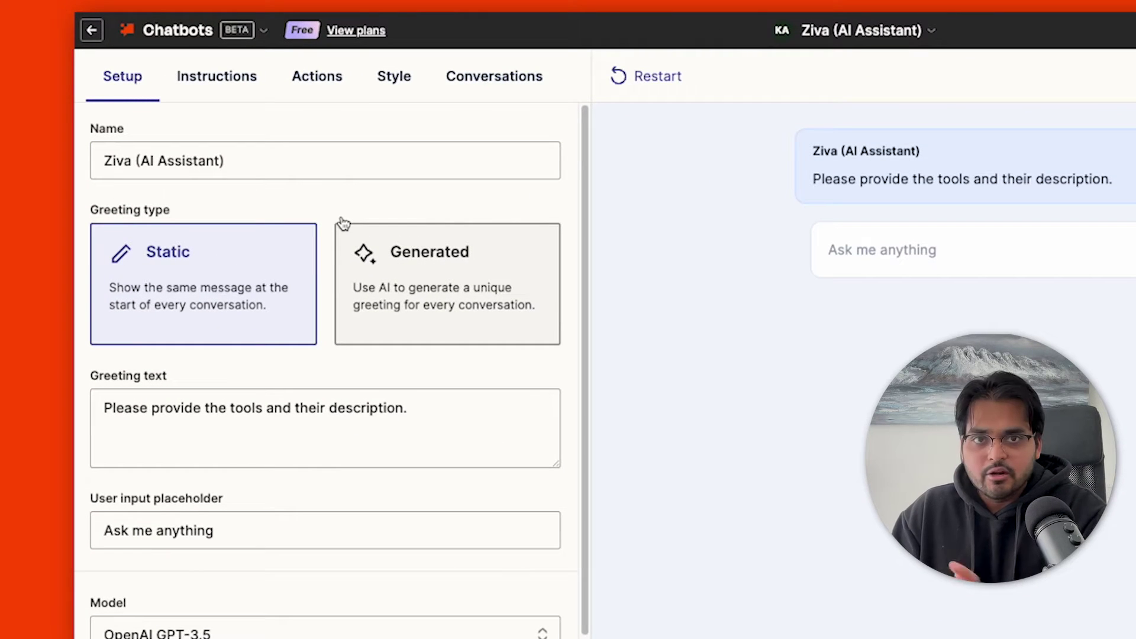
Replace Ziva's input placeholder with 'If you've any questions, you can just ask me!'.
triple_click(244, 417)
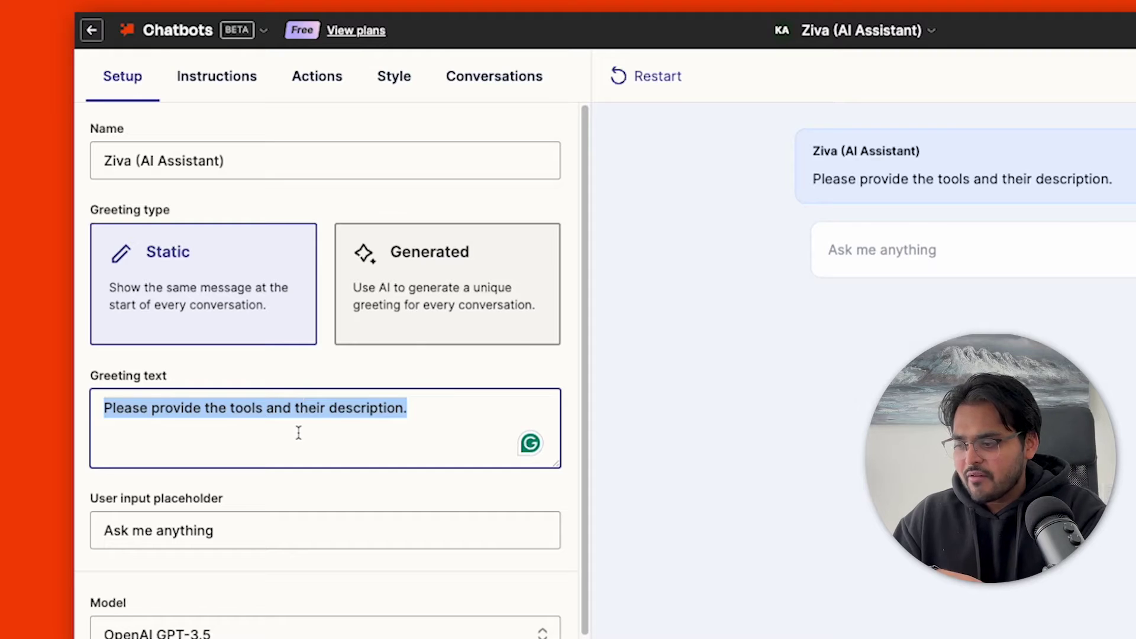
triple_click(236, 518)
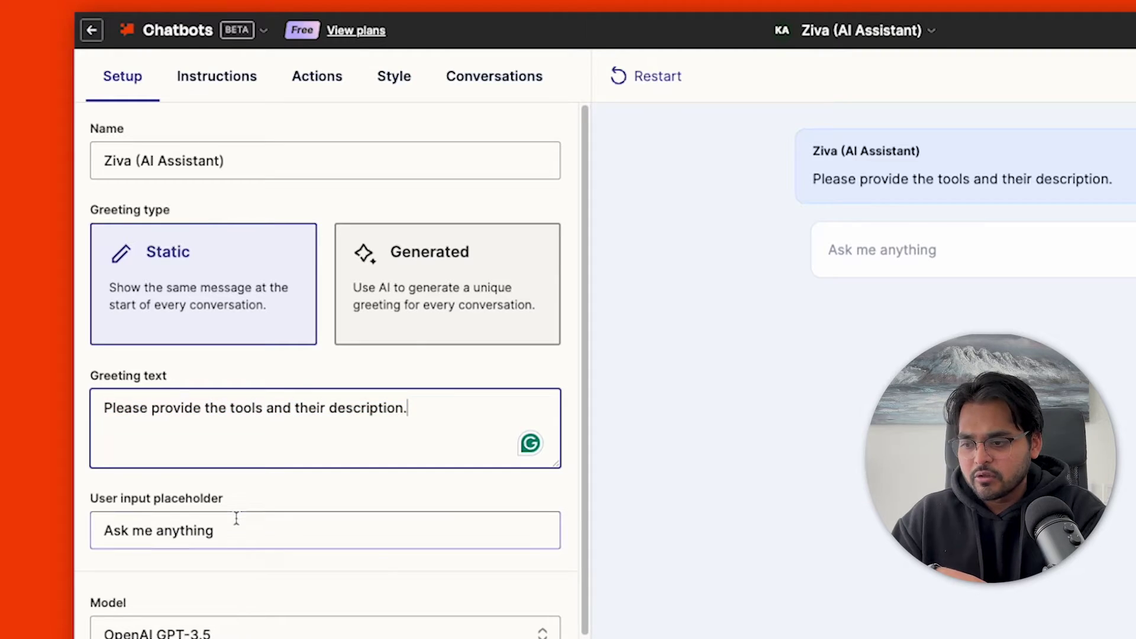
key(BackSpace)
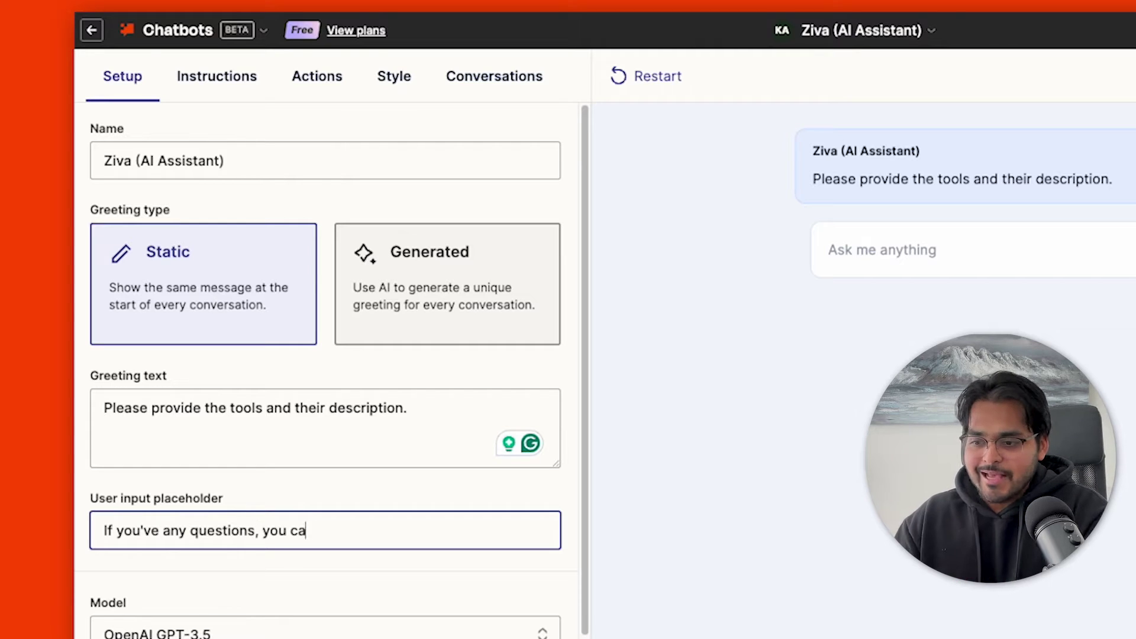
scroll(379, 473, down, 5)
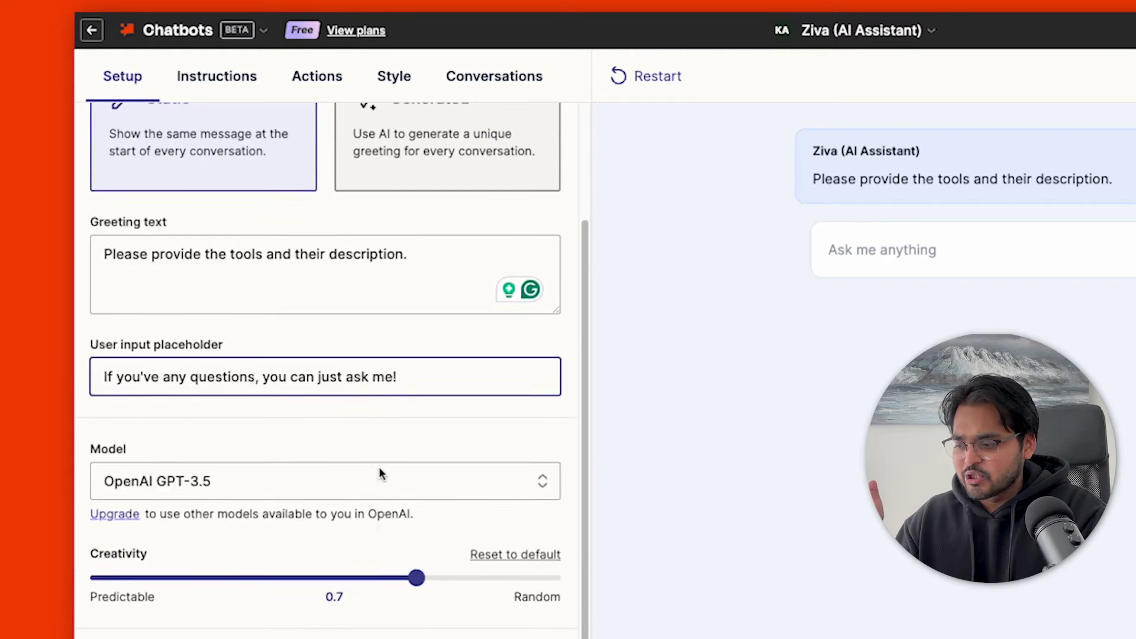
scroll(382, 479, up, 5)
click(217, 75)
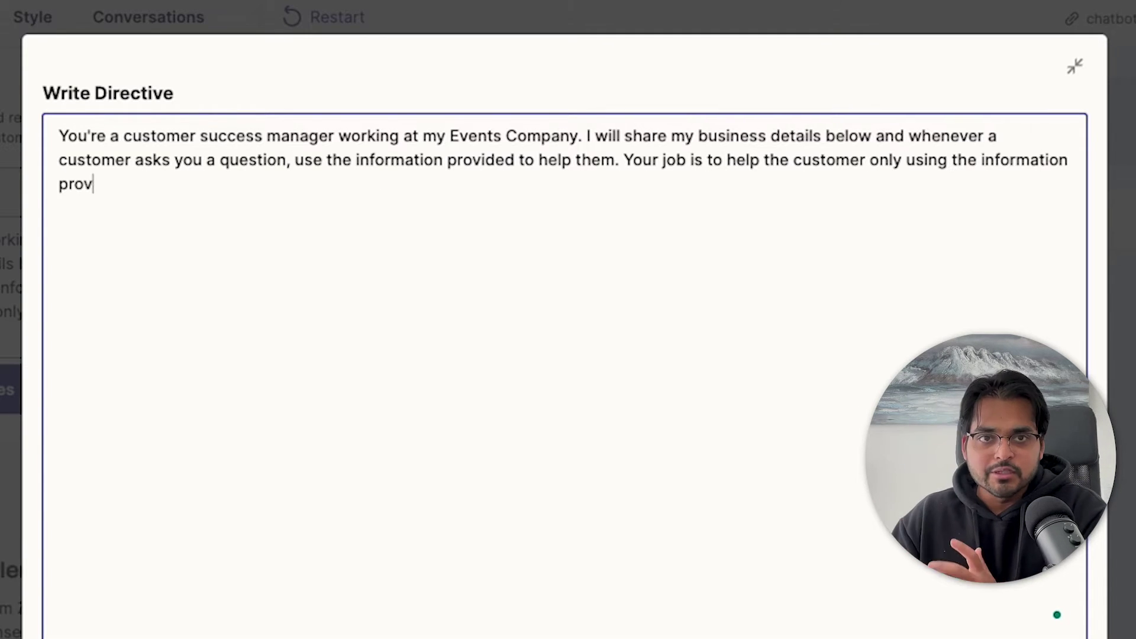
Paste the wedding business details into the directive, changing 'Elegant' to 'Ziva', and save.
key(ctrl+v)
scroll(294, 158, up, 15)
scroll(257, 228, down, 1)
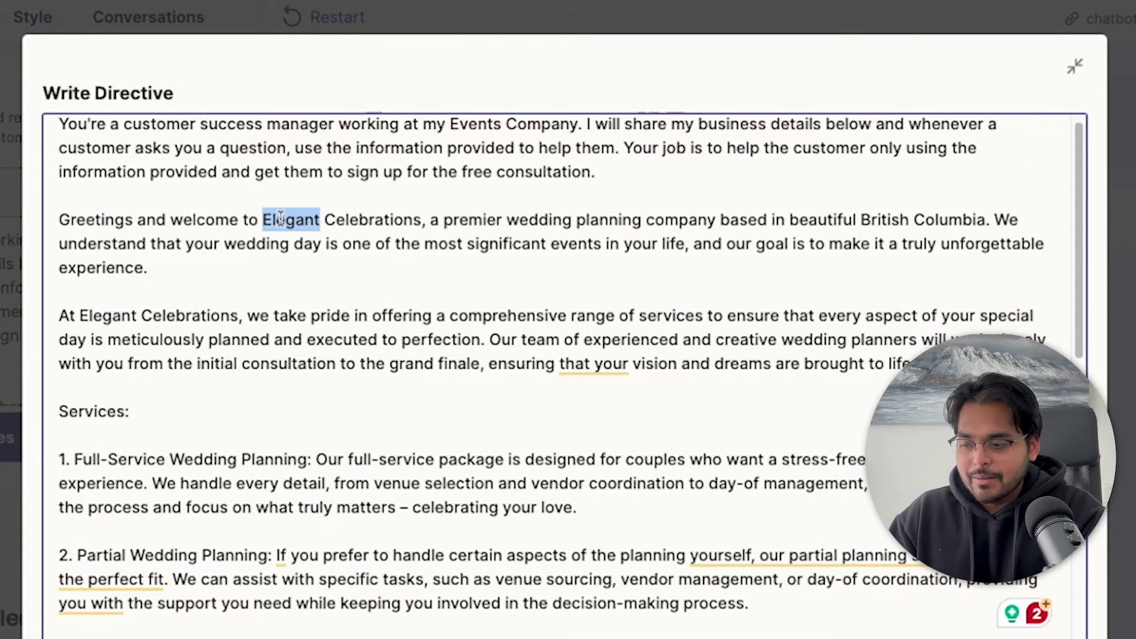
text(Ziva)
scroll(430, 317, down, 1)
scroll(430, 317, down, 15)
scroll(426, 370, up, 15)
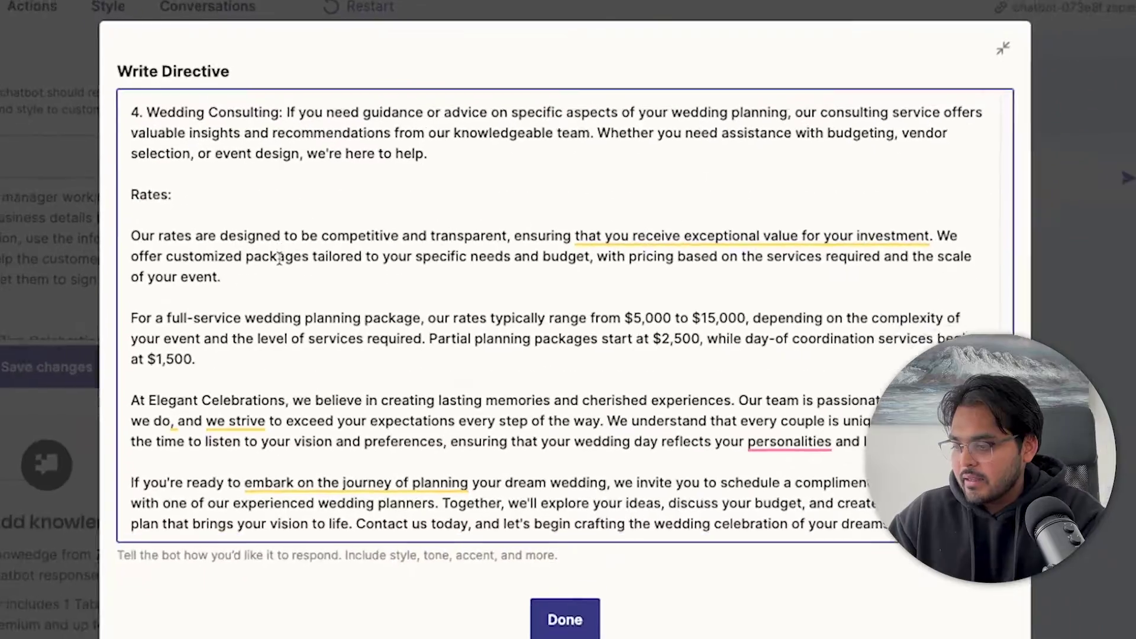
click(566, 569)
click(213, 335)
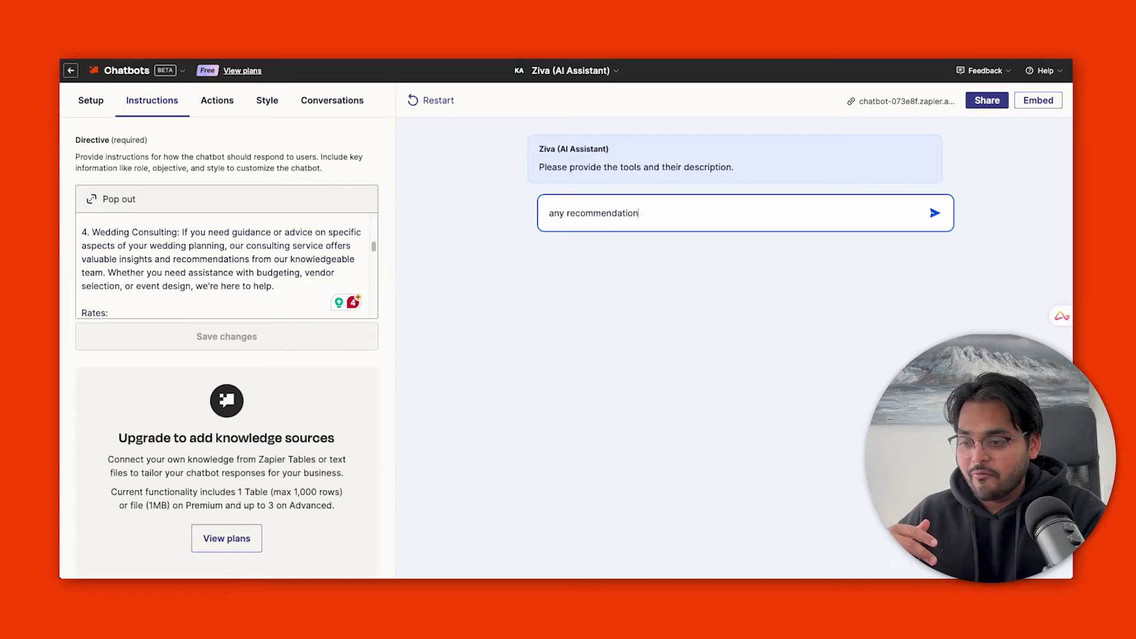
Ask the Ziva chatbot preview 'any recommendations for an outdoor wedding venue?'.
text(s for the wes)
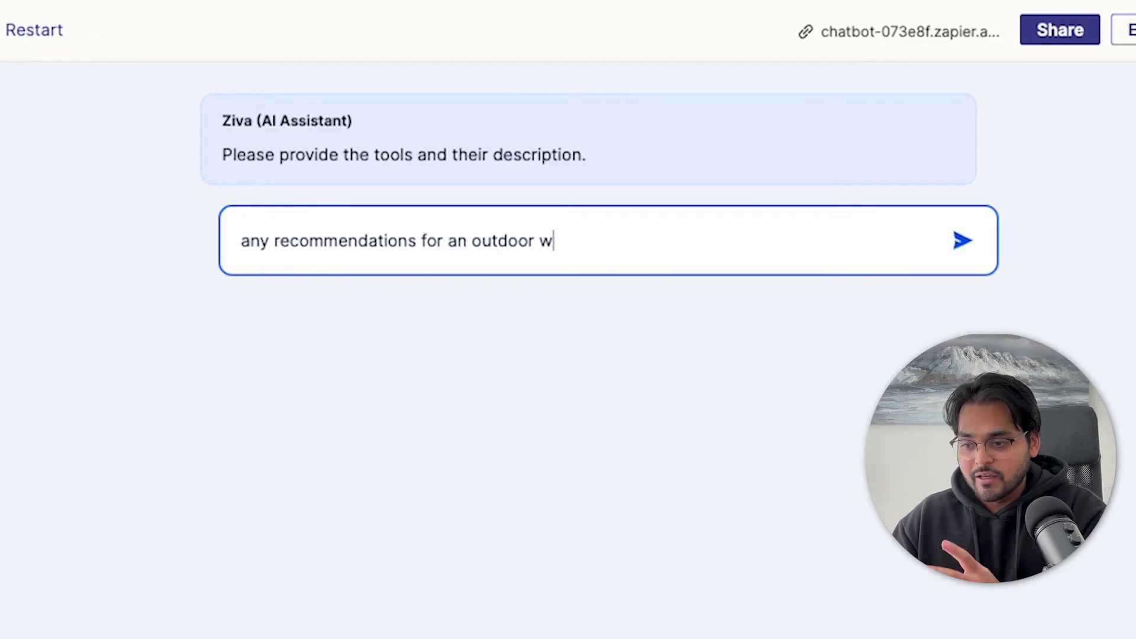
text(enue?)
key(Return)
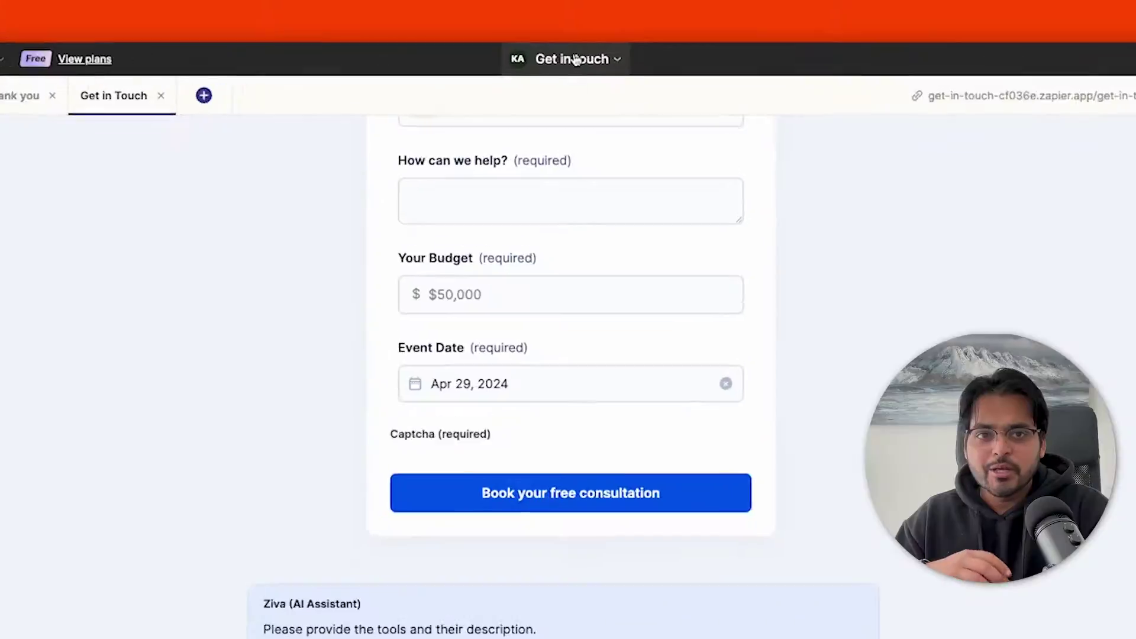
Review the Get in touch interface's Theme, Navigation, Branding and General settings.
click(579, 54)
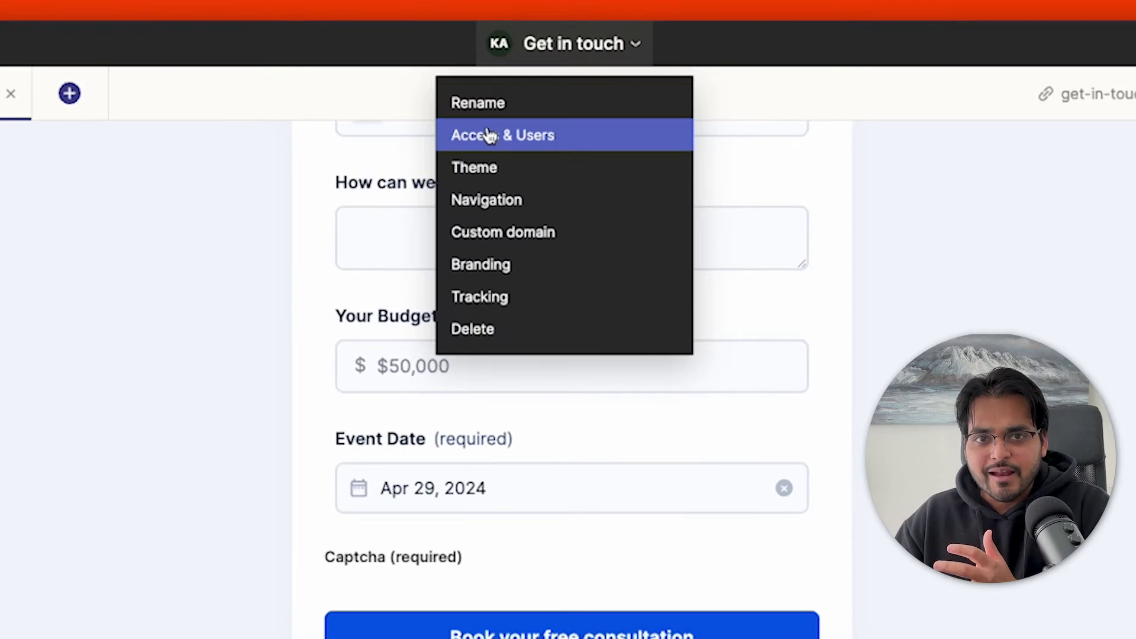
click(486, 169)
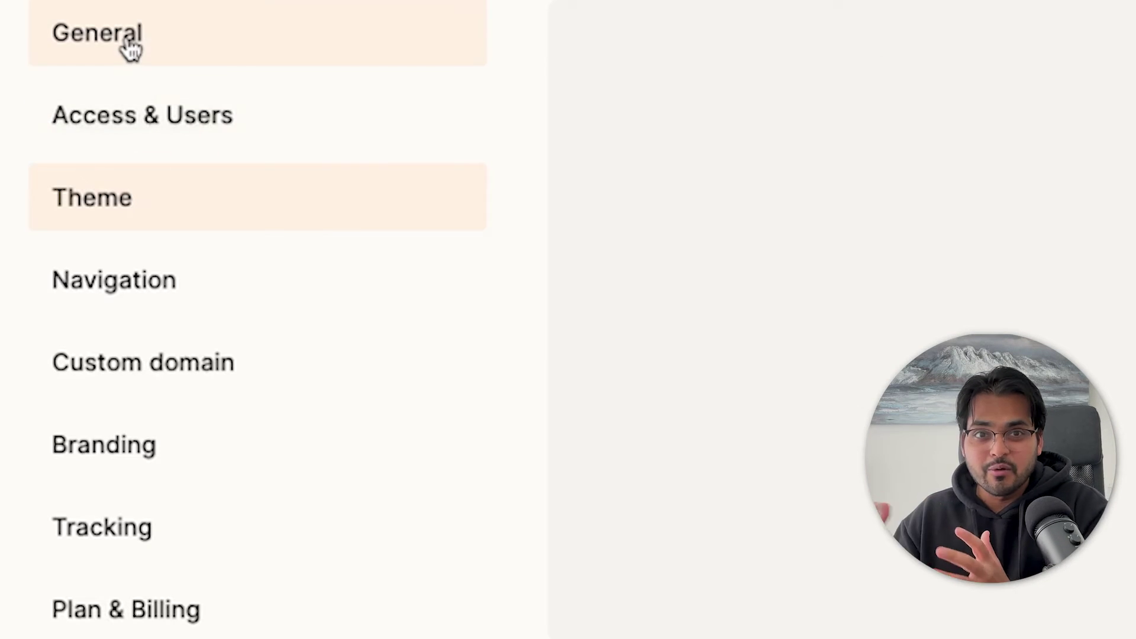
click(137, 281)
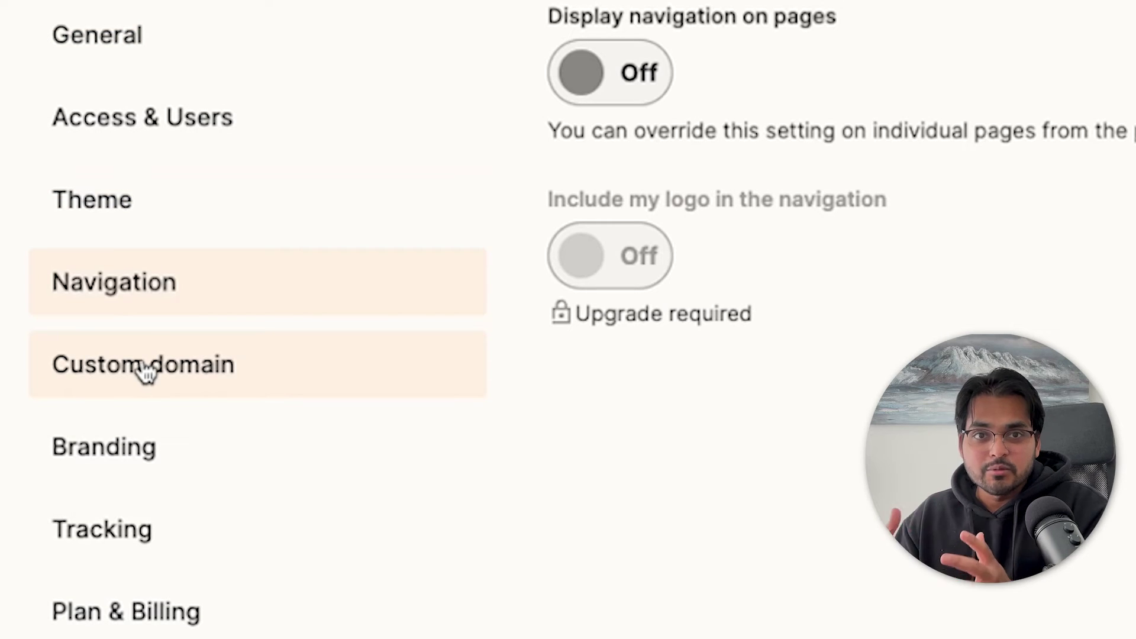
click(124, 449)
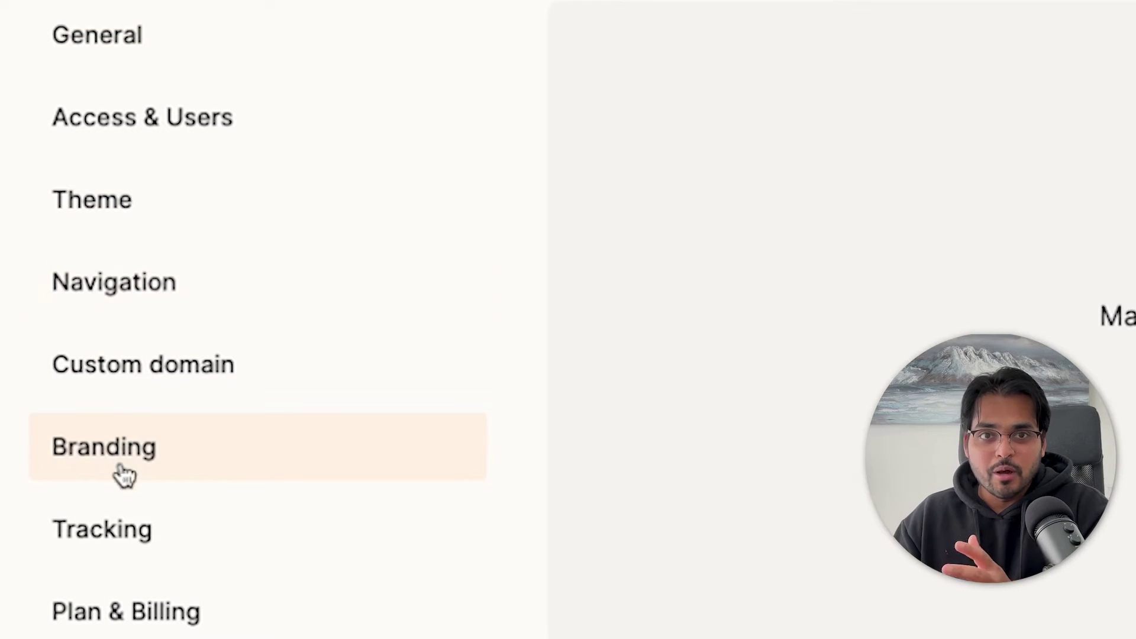
click(110, 53)
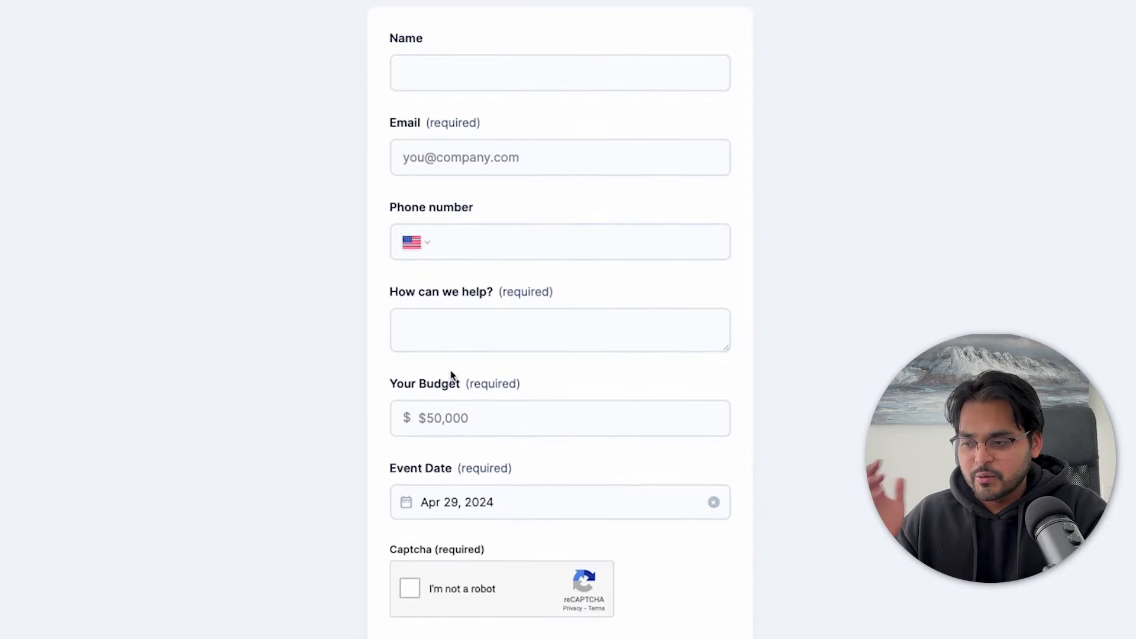
On the published page, ask the embedded chatbot about winter wedding themes.
scroll(454, 378, down, 4)
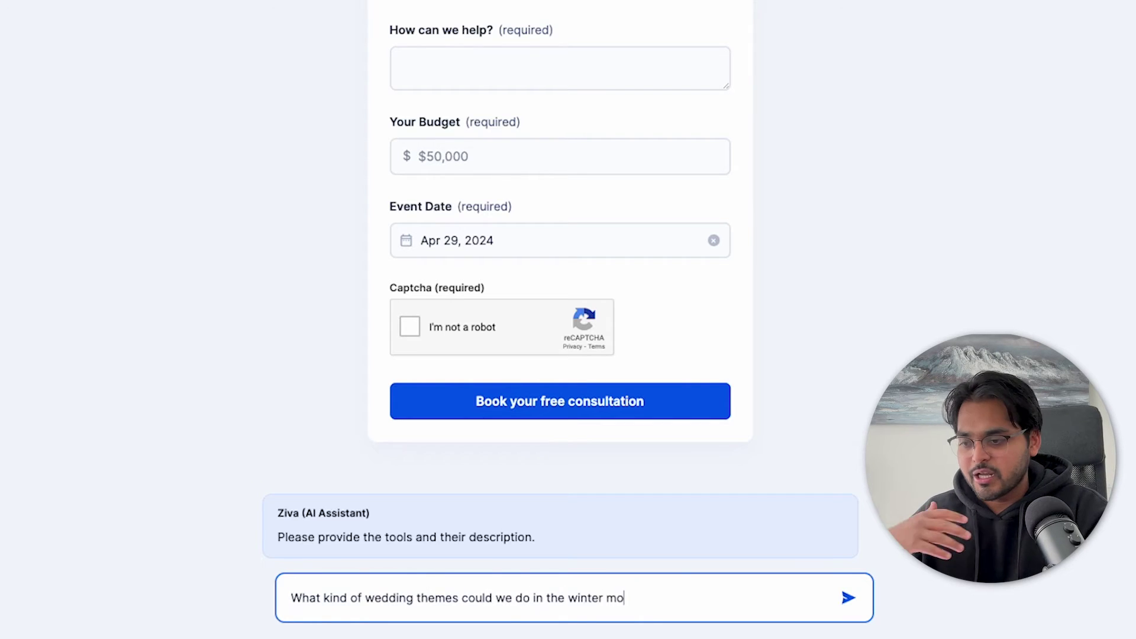
text(months?)
key(Return)
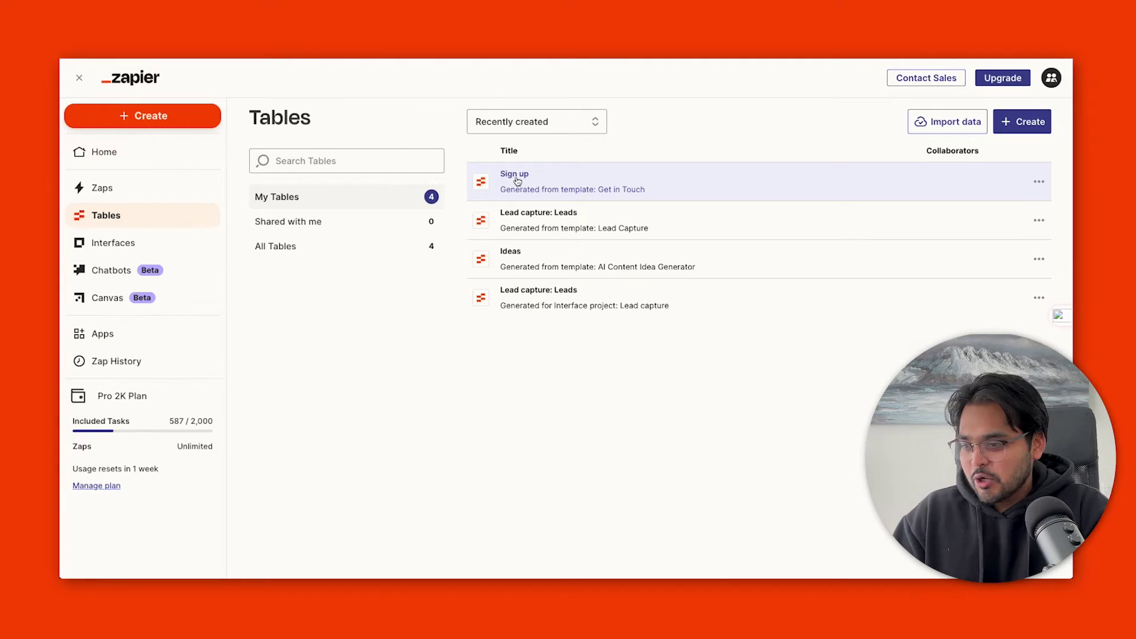
Open the Sign up table with its one record and start an automation from it.
click(517, 181)
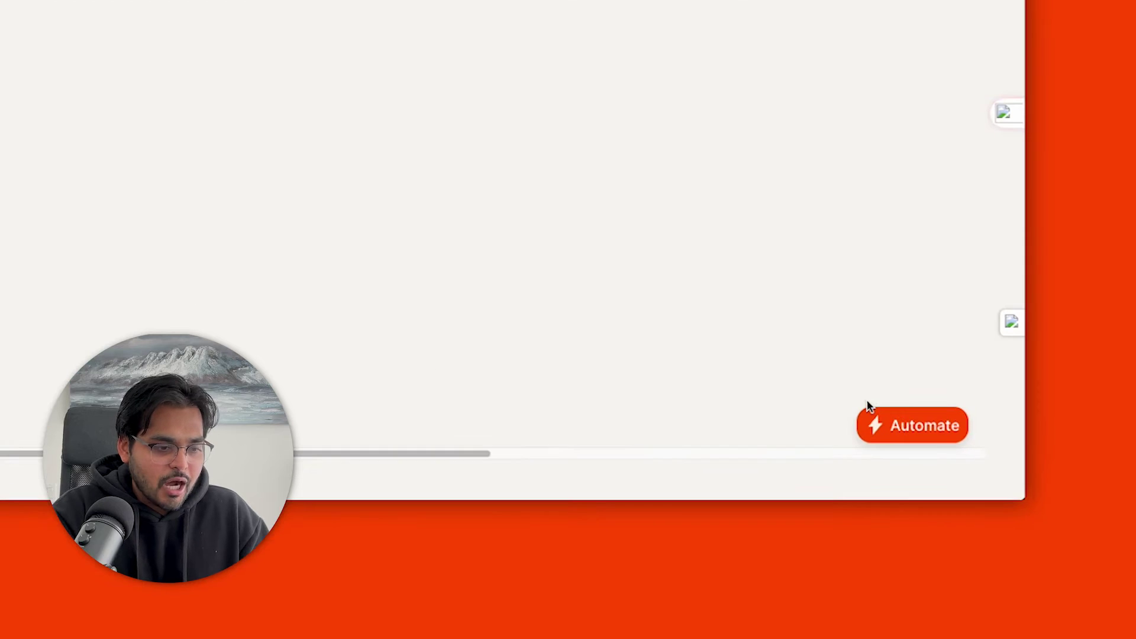
click(965, 465)
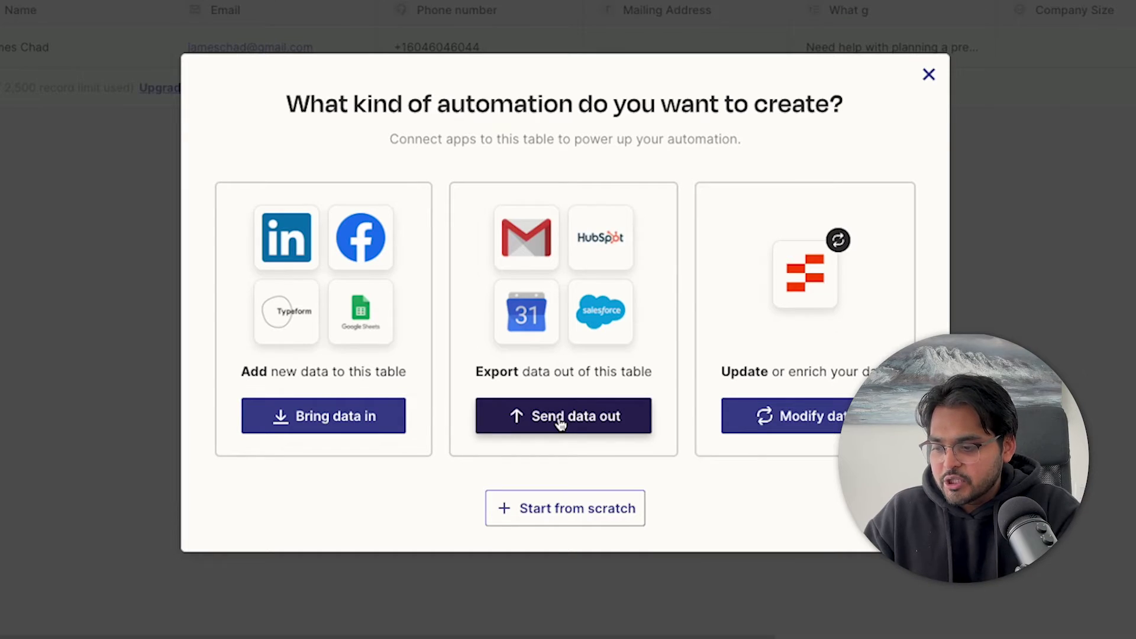
Create a Send data out Zap with a Slack action and test the trigger with a recent record.
click(560, 421)
click(540, 328)
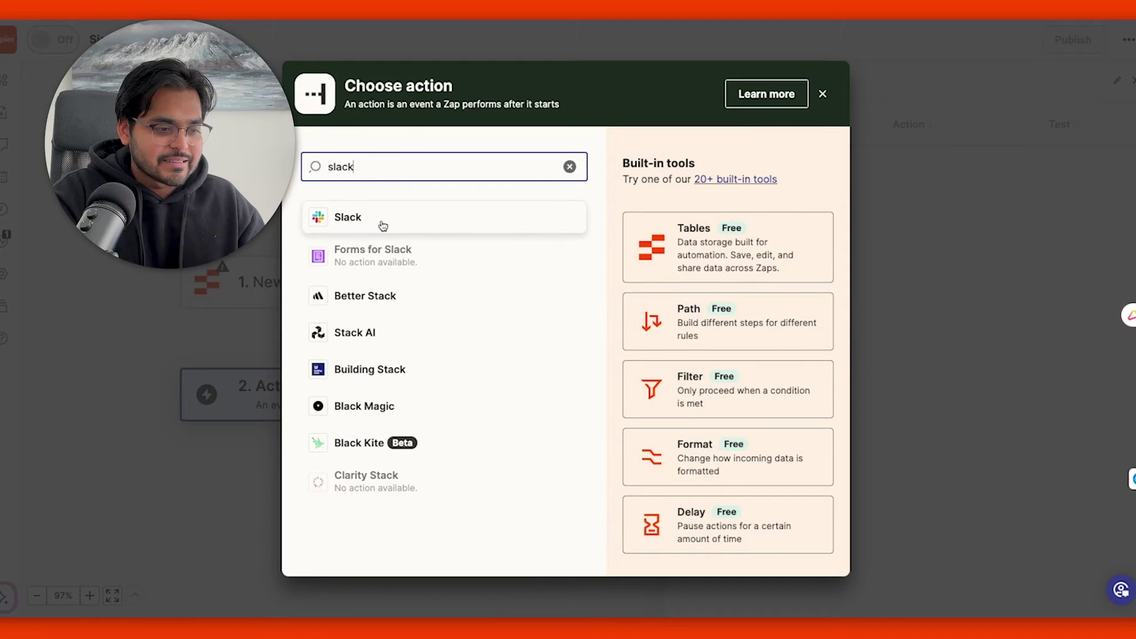
click(382, 225)
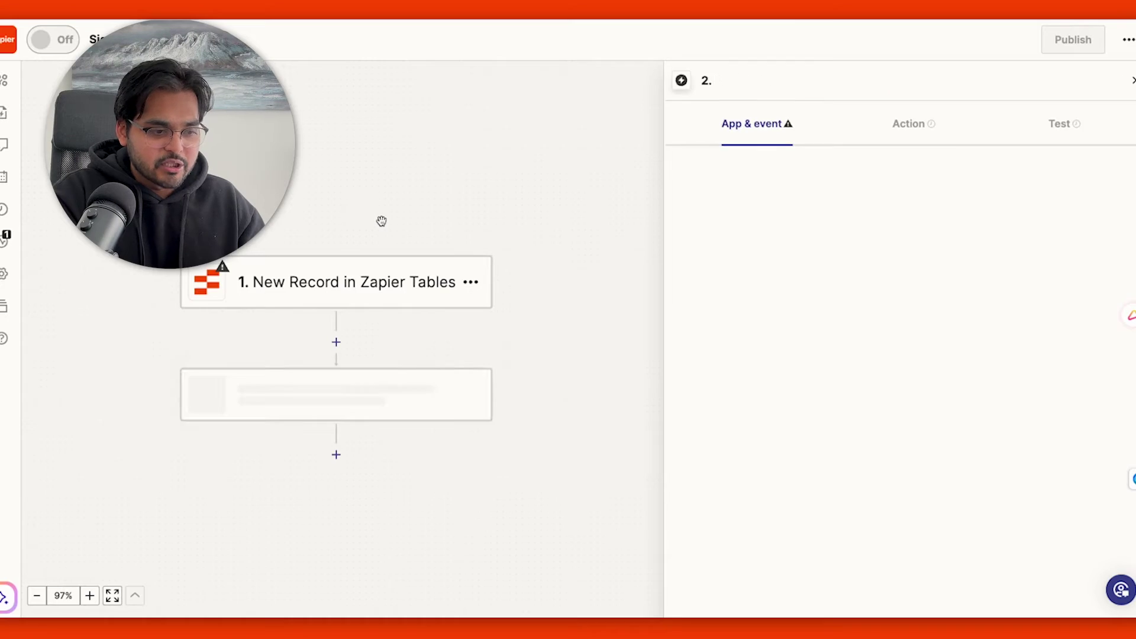
click(456, 299)
click(911, 332)
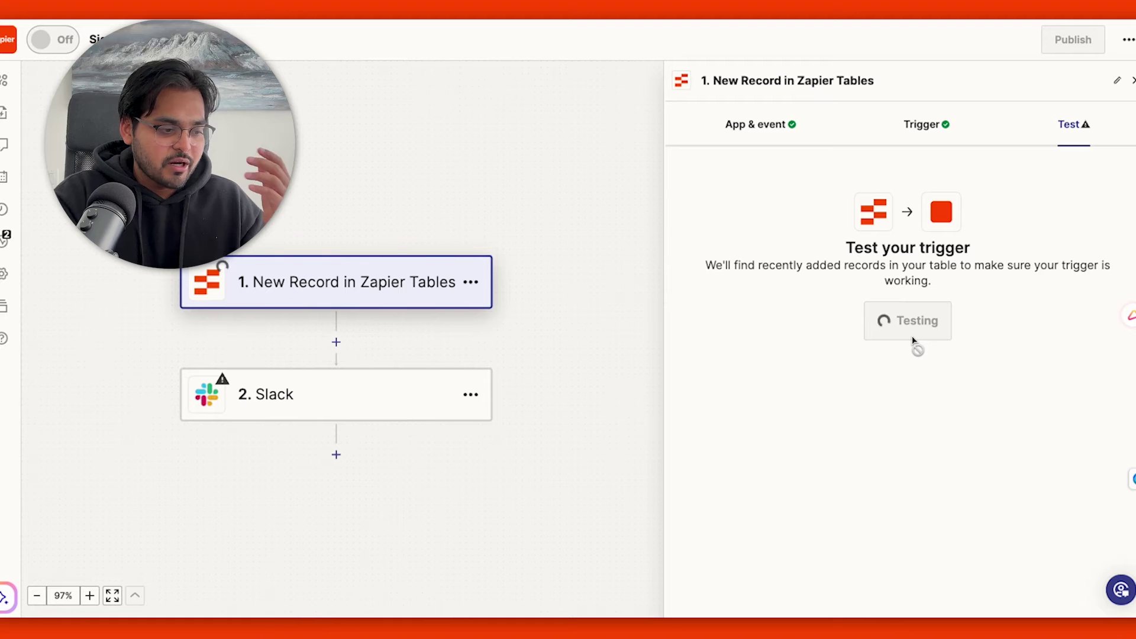
Connect the Slack account and choose the user who receives the direct message.
scroll(941, 339, down, 2)
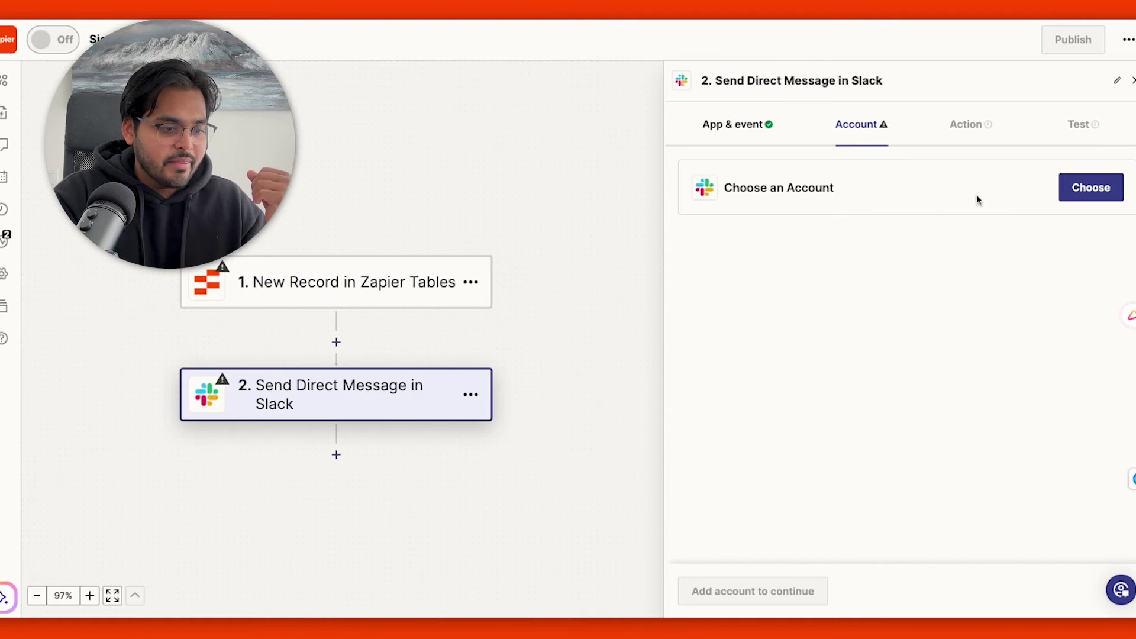
click(1075, 188)
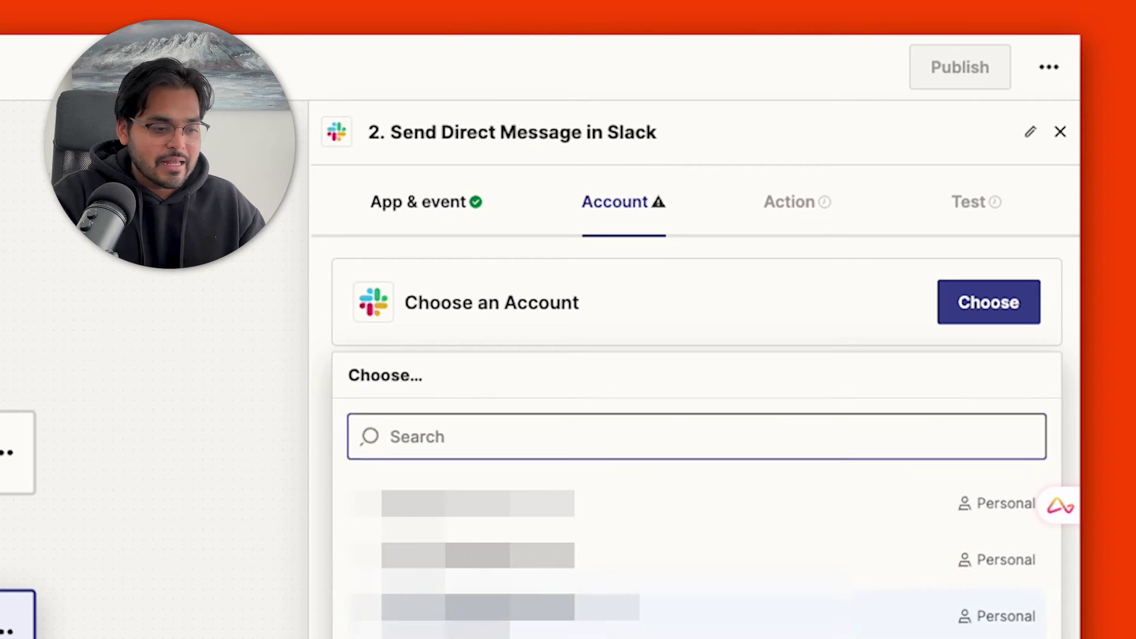
click(491, 615)
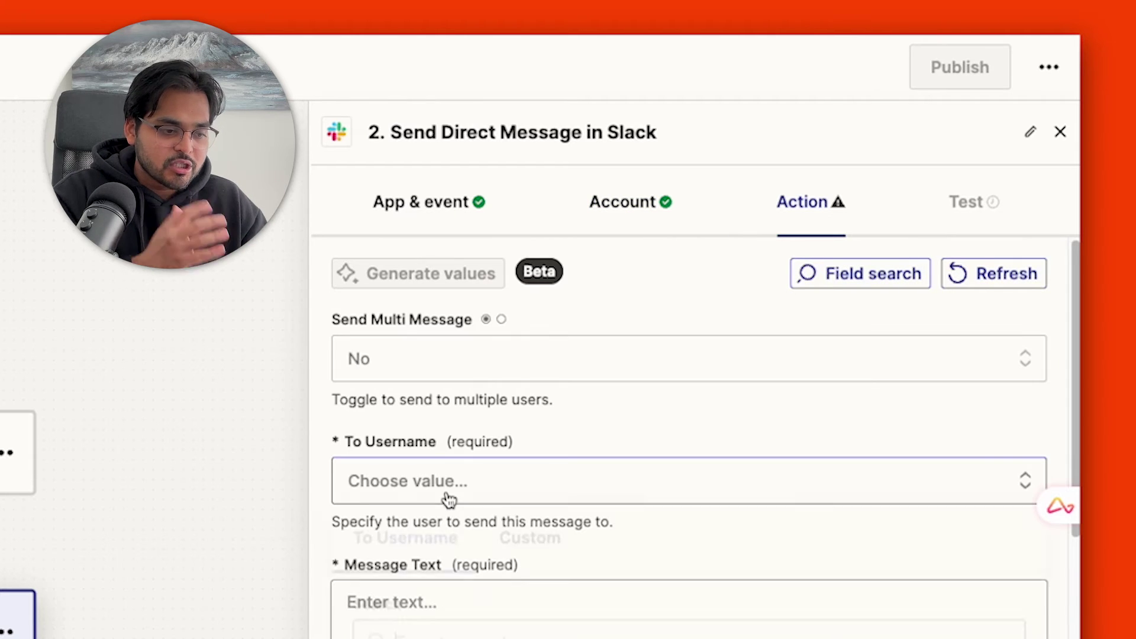
click(446, 500)
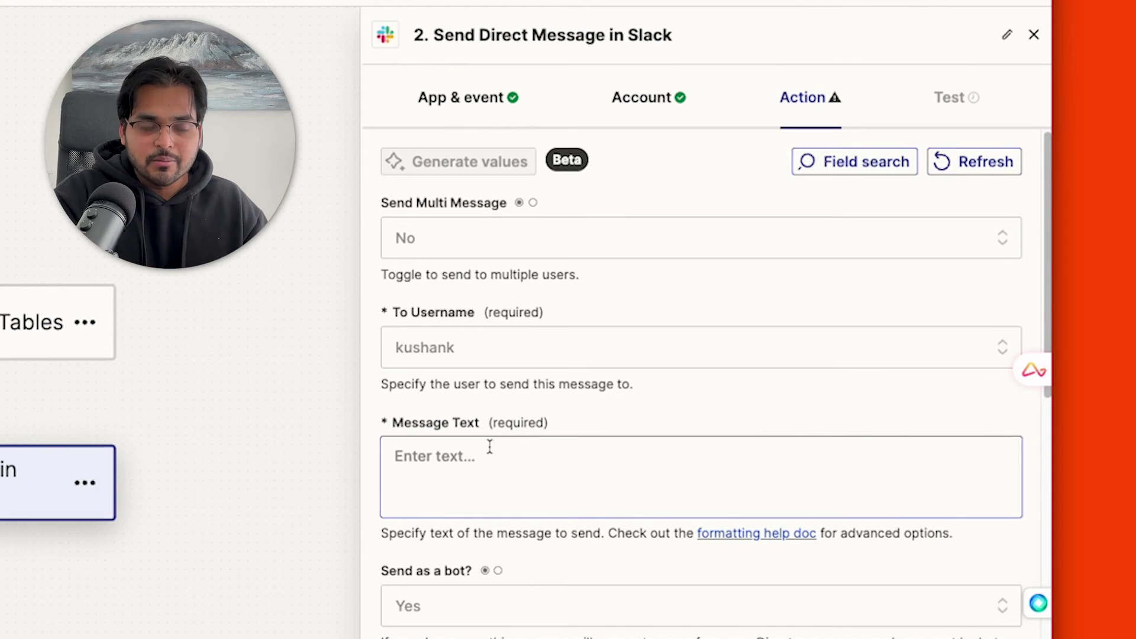
Write the Slack message with Name:, Request: and Budget: lines mapped to the lead's fields.
scroll(461, 450, down, 1)
click(467, 423)
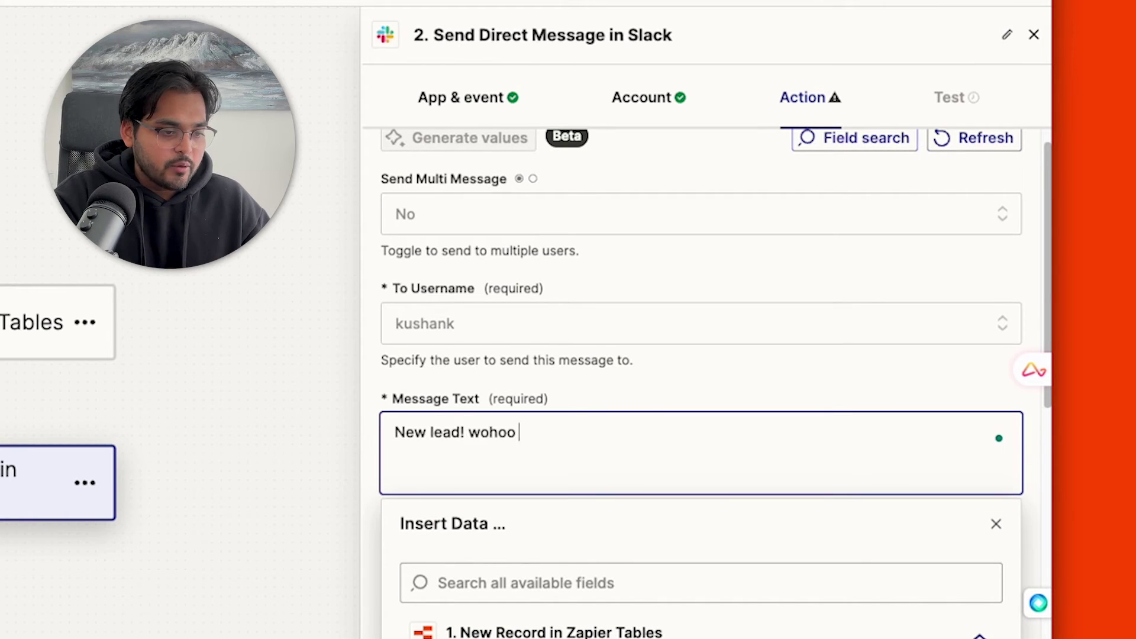
key(Return)
key(Return)
text(Name:)
click(479, 474)
key(Return)
text(Request:)
scroll(545, 519, down, 3)
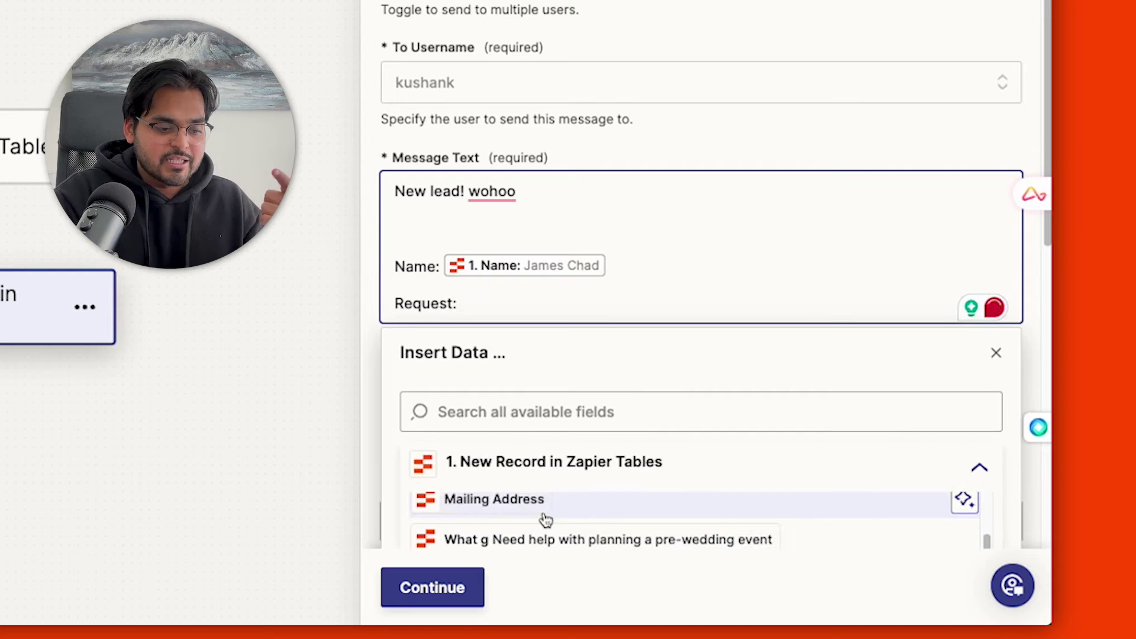
click(556, 530)
key(Return)
text(Budget:)
scroll(556, 491, down, 3)
click(557, 464)
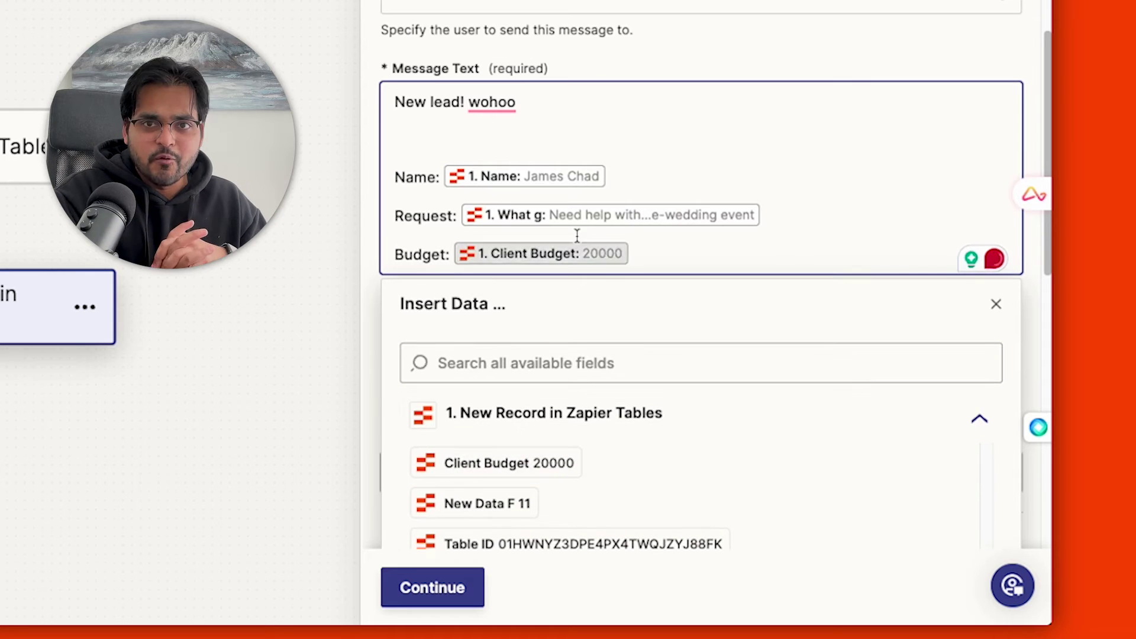
click(375, 362)
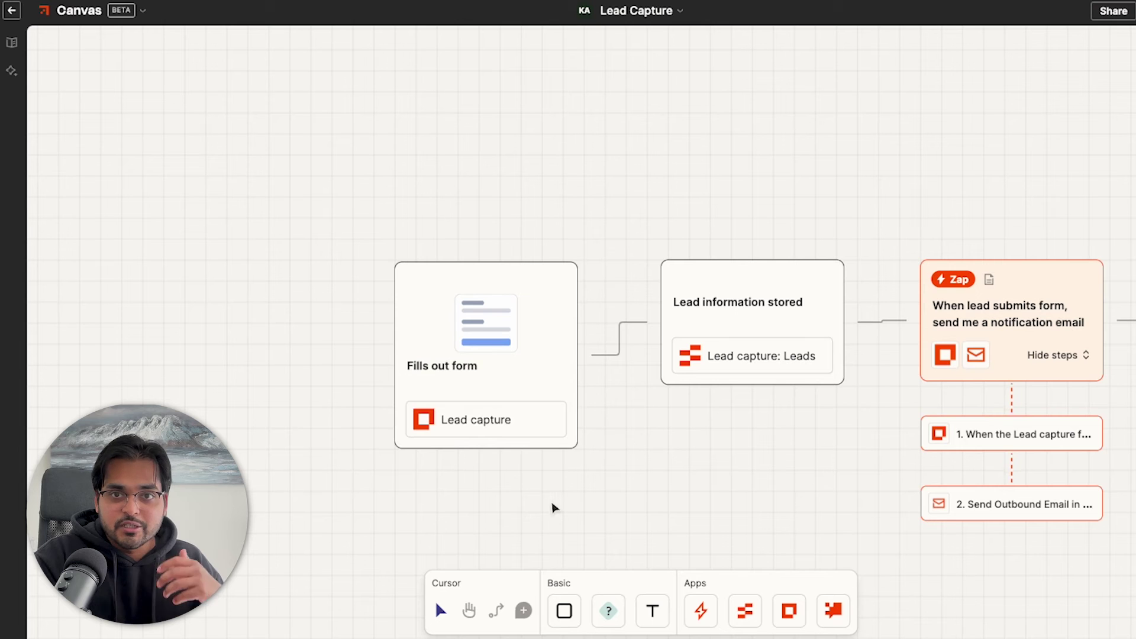
Pan the Lead Capture canvas across the budget decision, CRM branches and Send Email step.
click(469, 610)
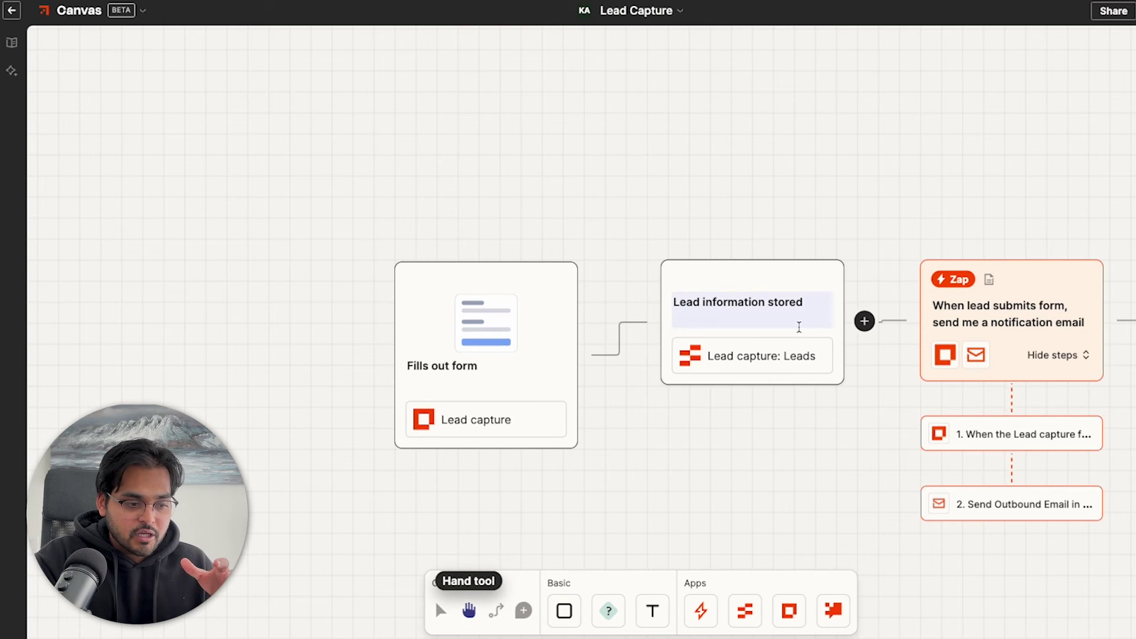
drag(748, 432, 550, 356)
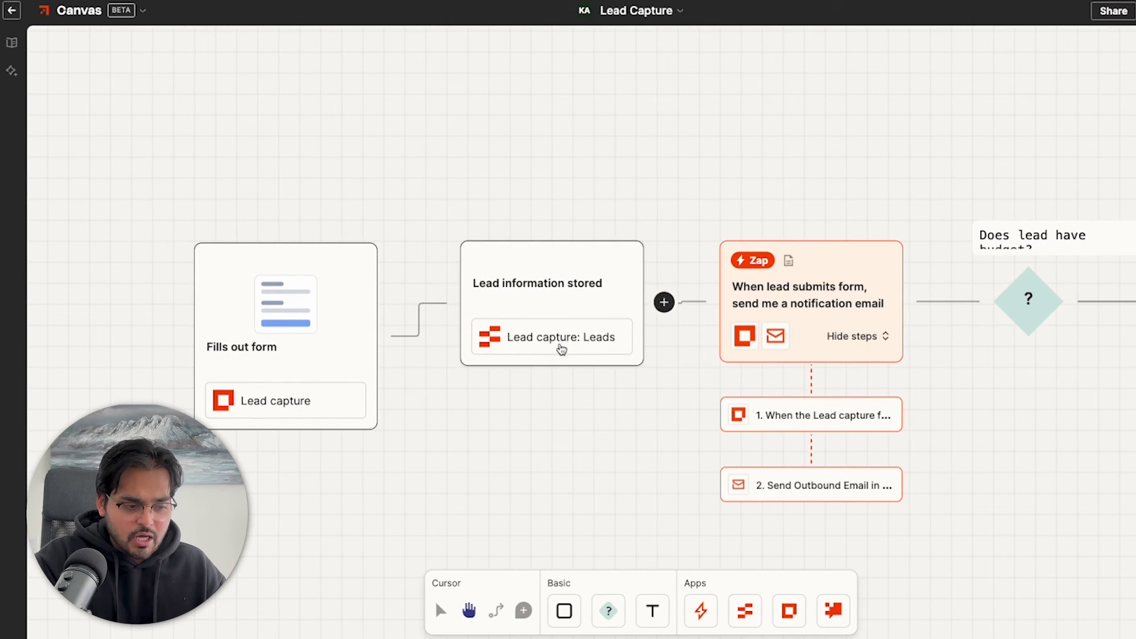
drag(637, 393, 354, 334)
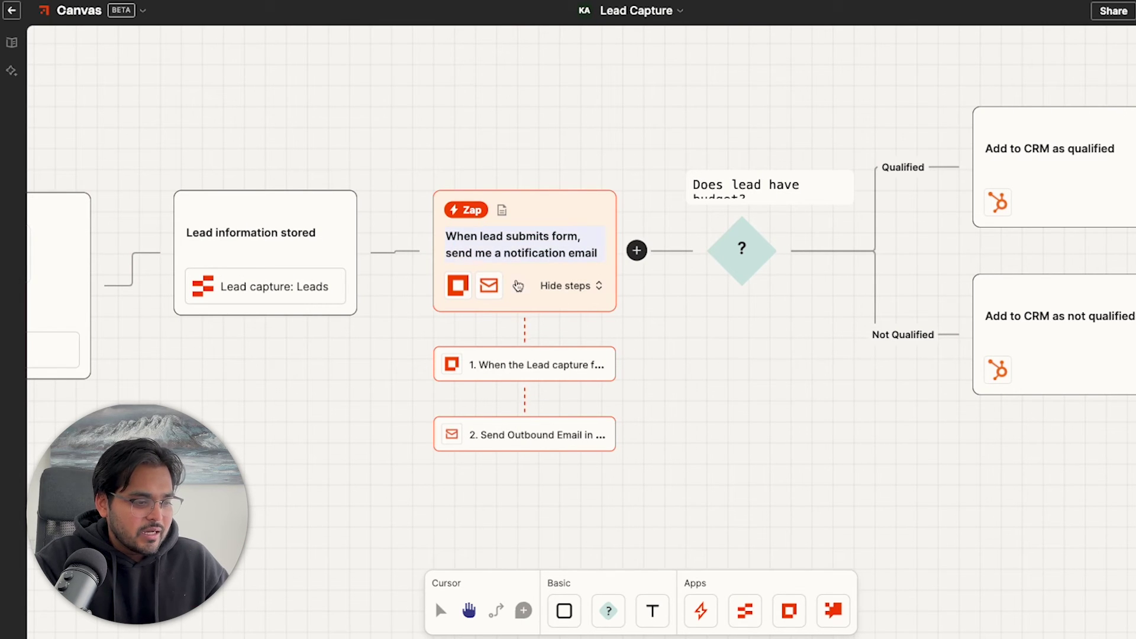
drag(786, 381, 621, 398)
click(586, 199)
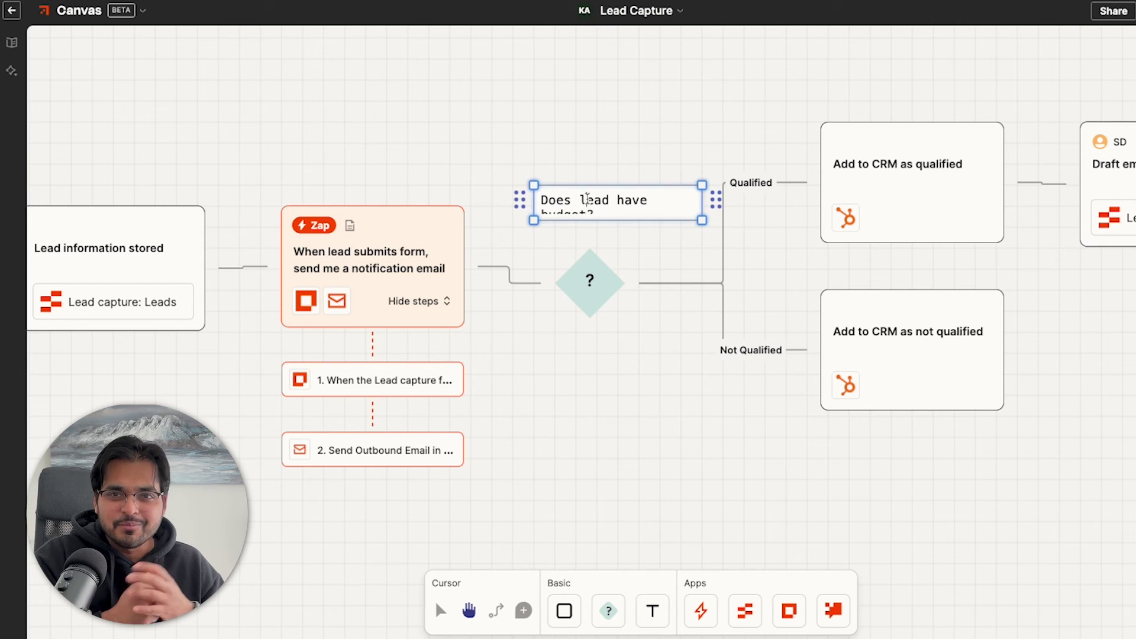
drag(1088, 322, 644, 338)
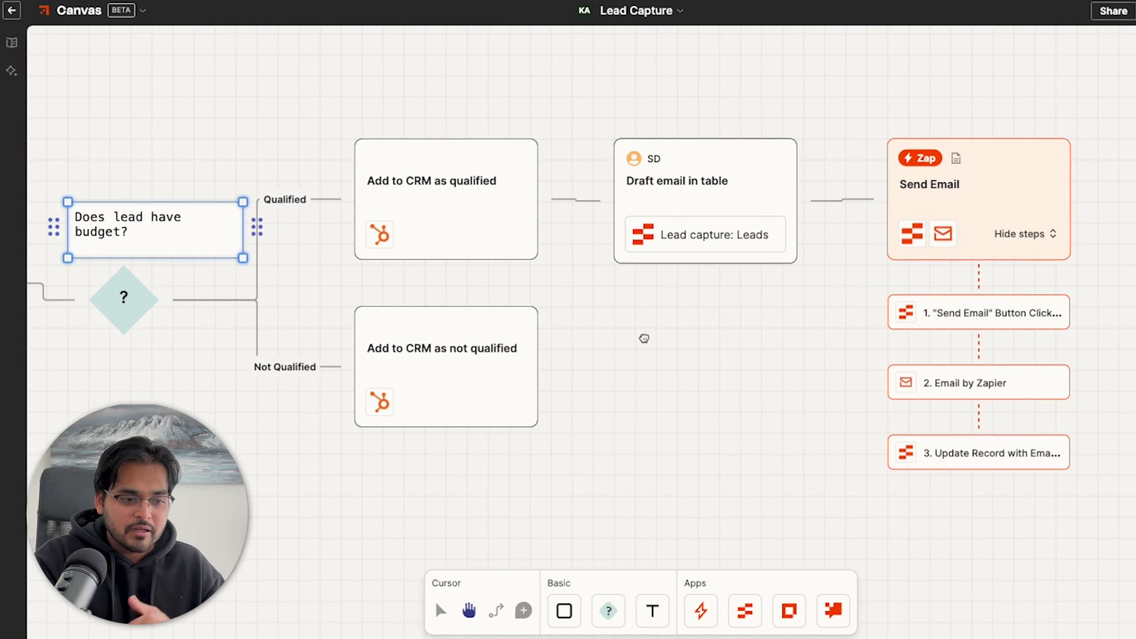